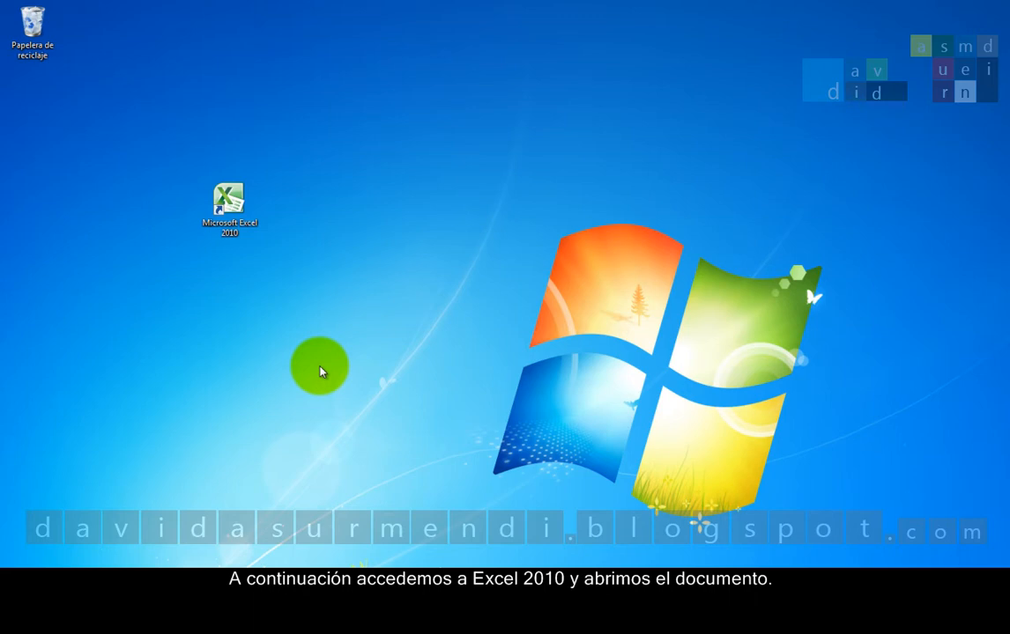
Step: Start Excel 2010, open the workbook "Excel 2010. Validación de Datos. Sesión 06" and enable editing
double_click(229, 206)
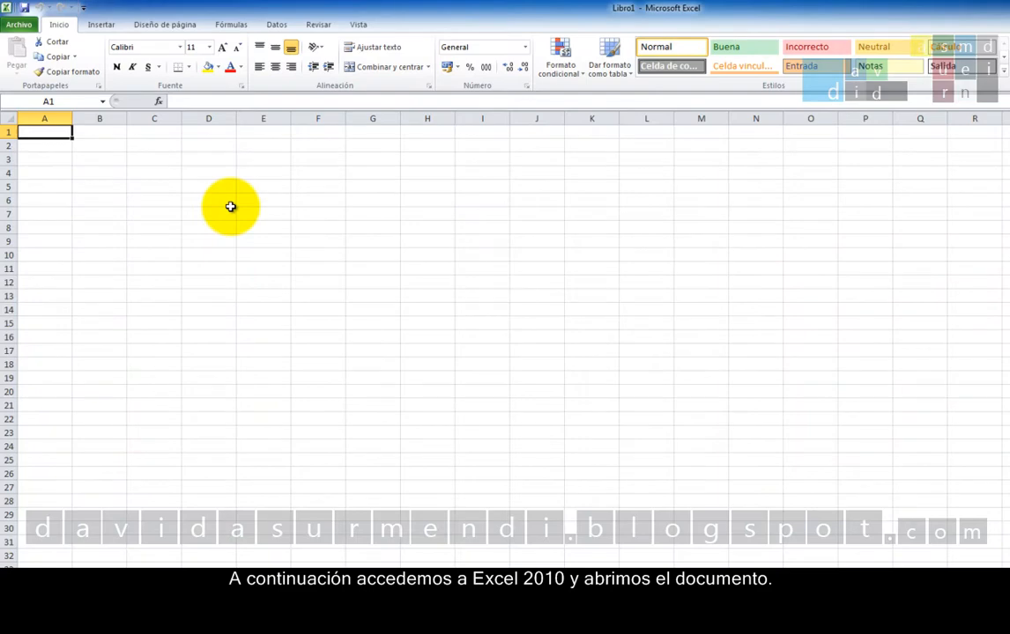
left_click(19, 24)
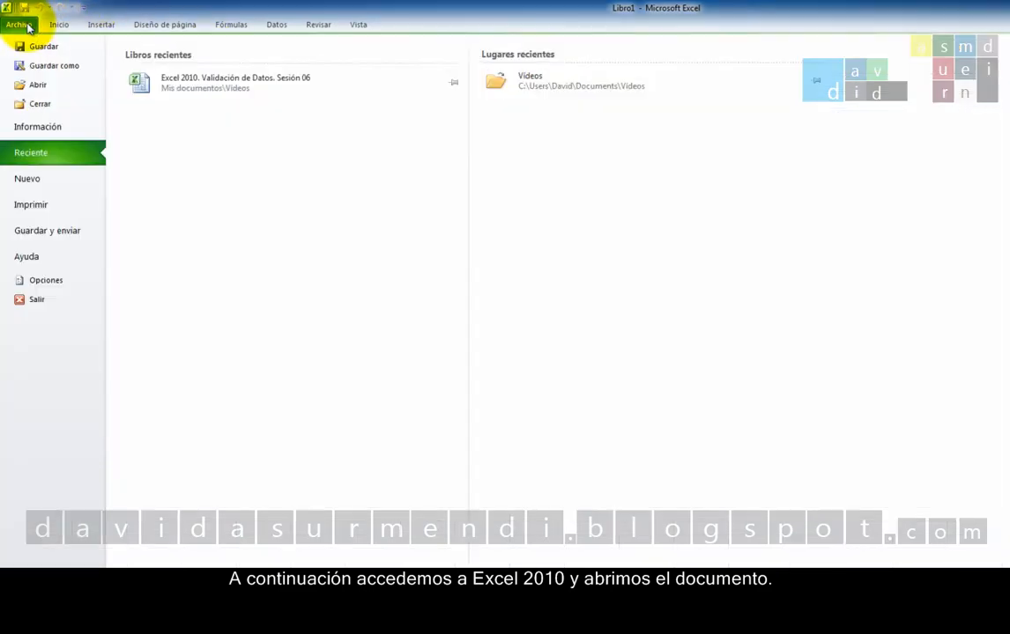
left_click(37, 86)
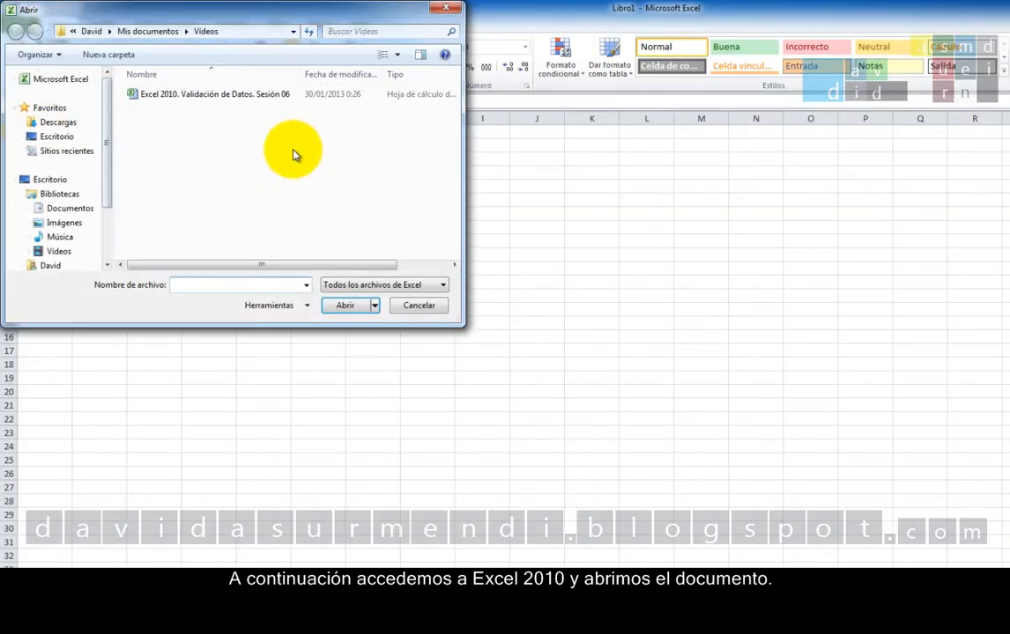
left_click(272, 97)
double_click(272, 97)
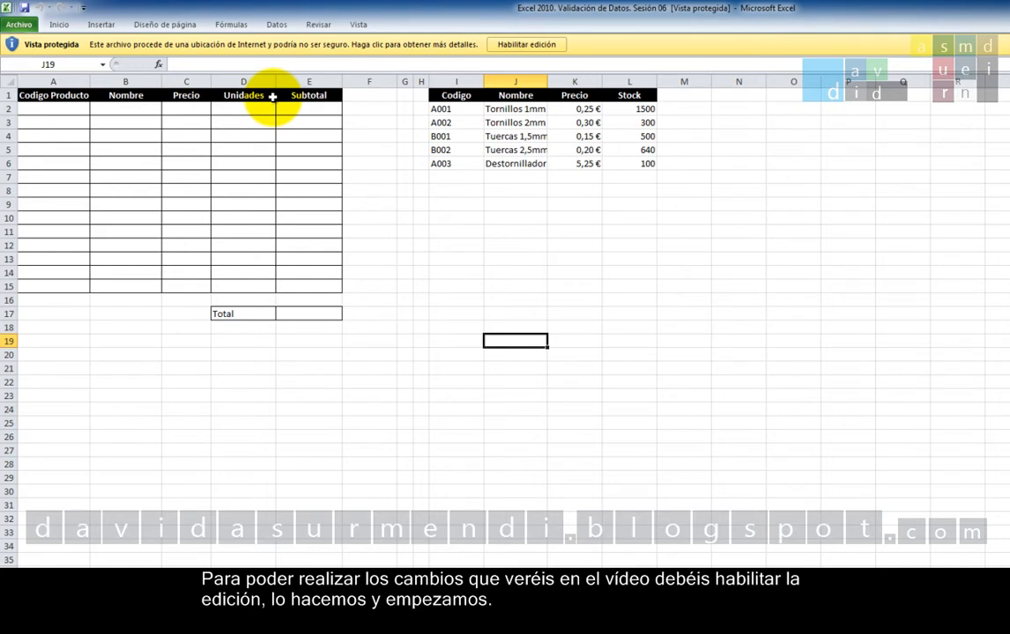
left_click(500, 46)
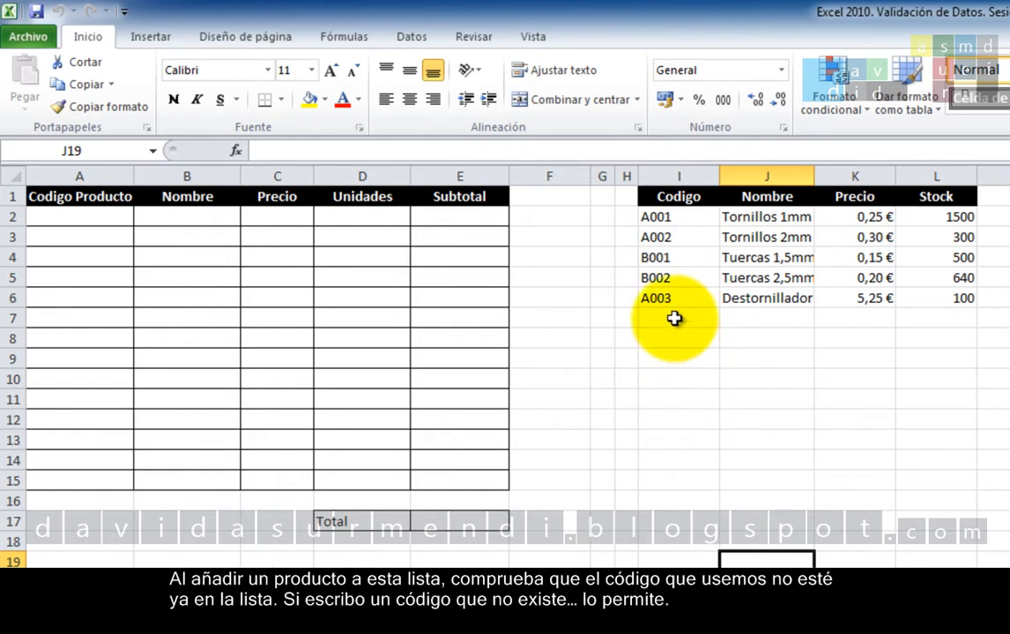
Step: Enter the new product code A004 in cell I7, below the last code of the product list
double_click(675, 318)
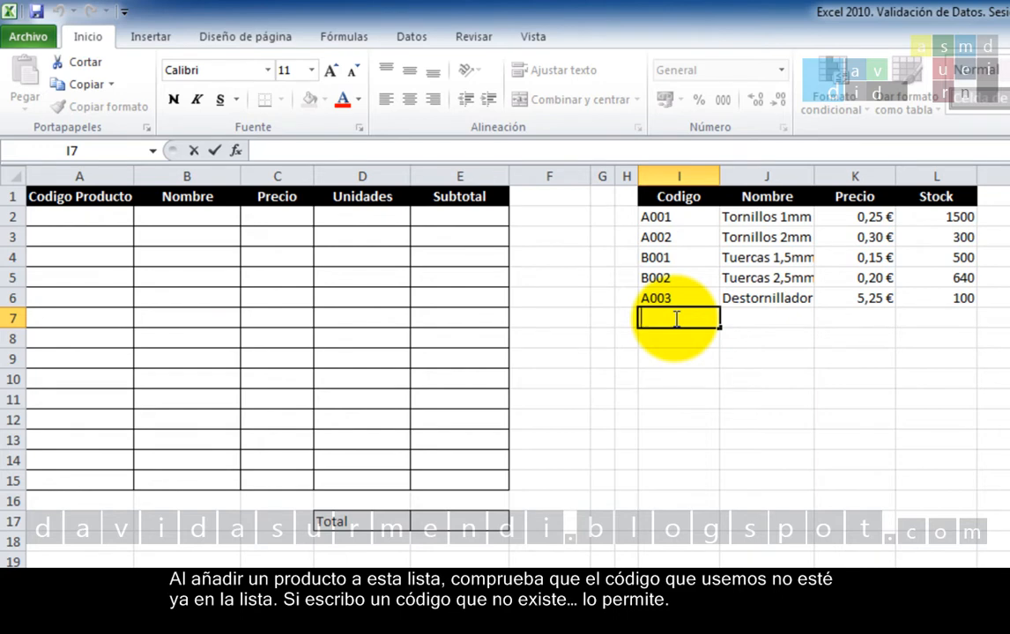
type("A004")
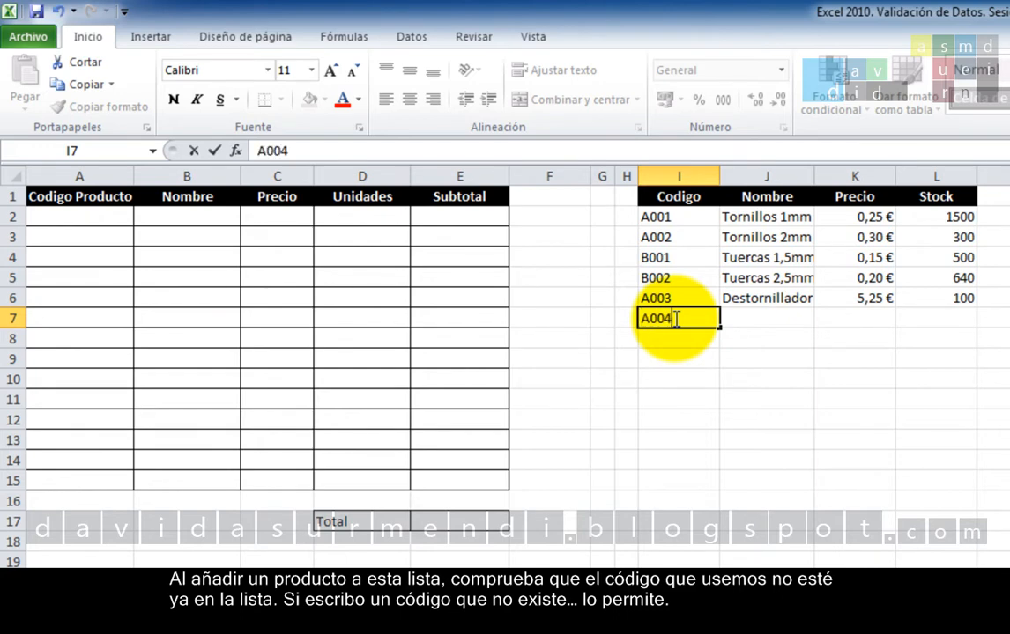
key("Return")
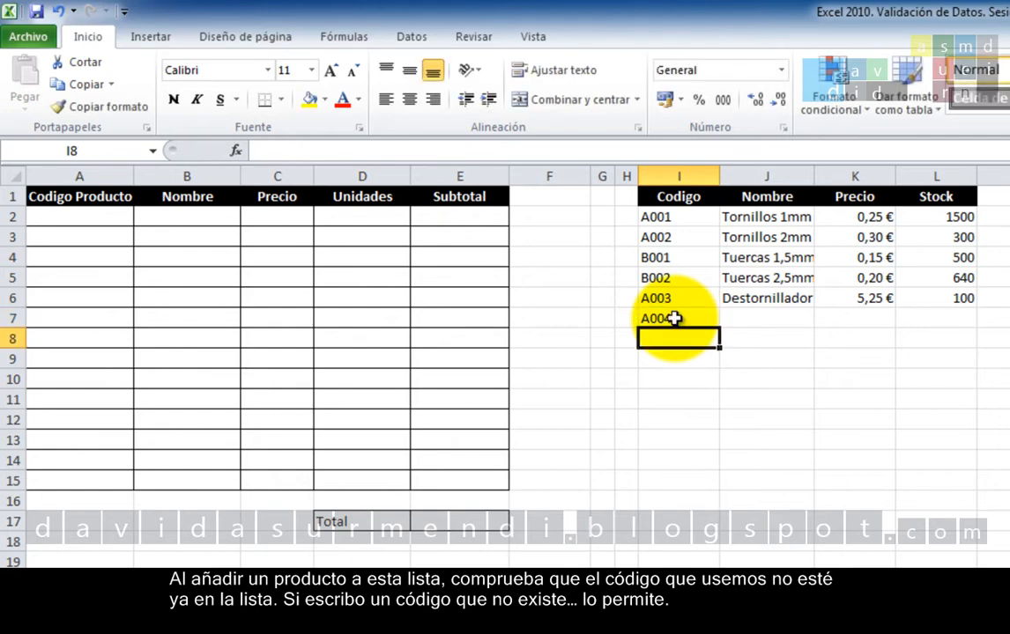
Step: Try to change the code in cell I7 to the duplicate A003, then cancel the entry
left_click(674, 319)
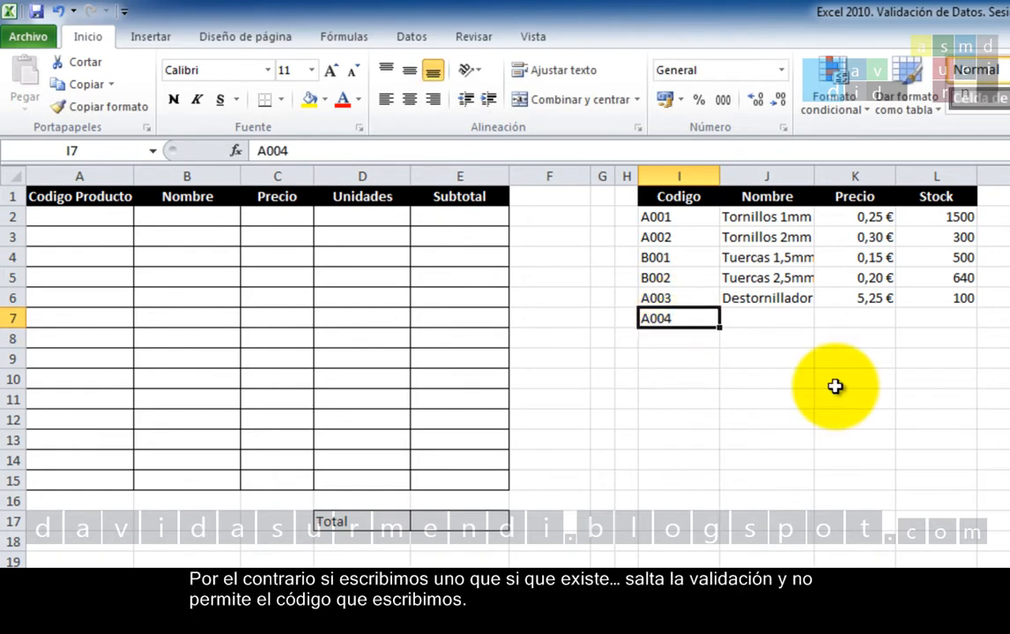
key("F2")
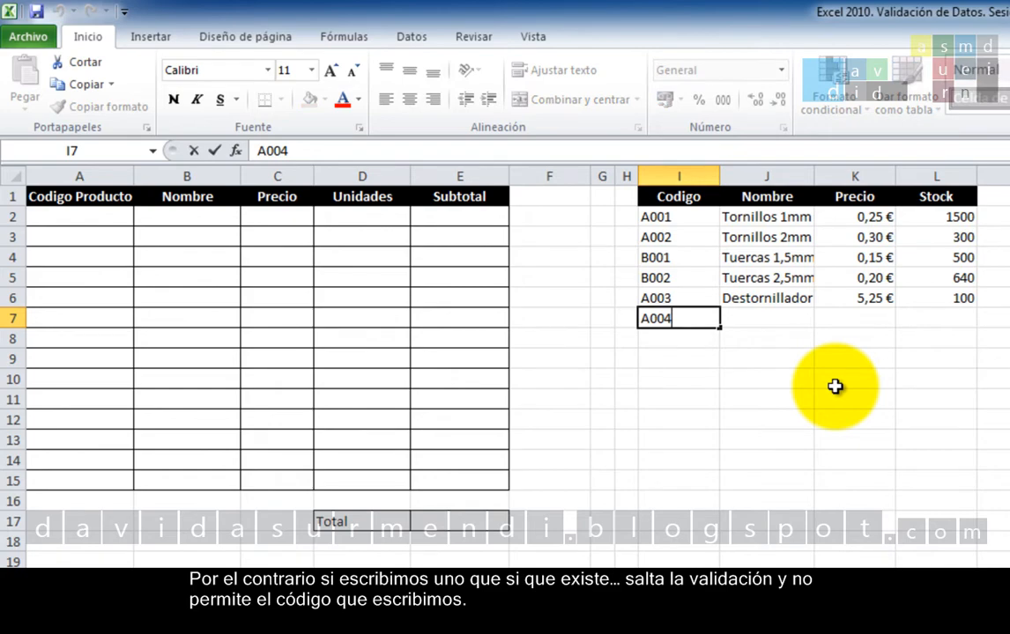
key("BackSpace")
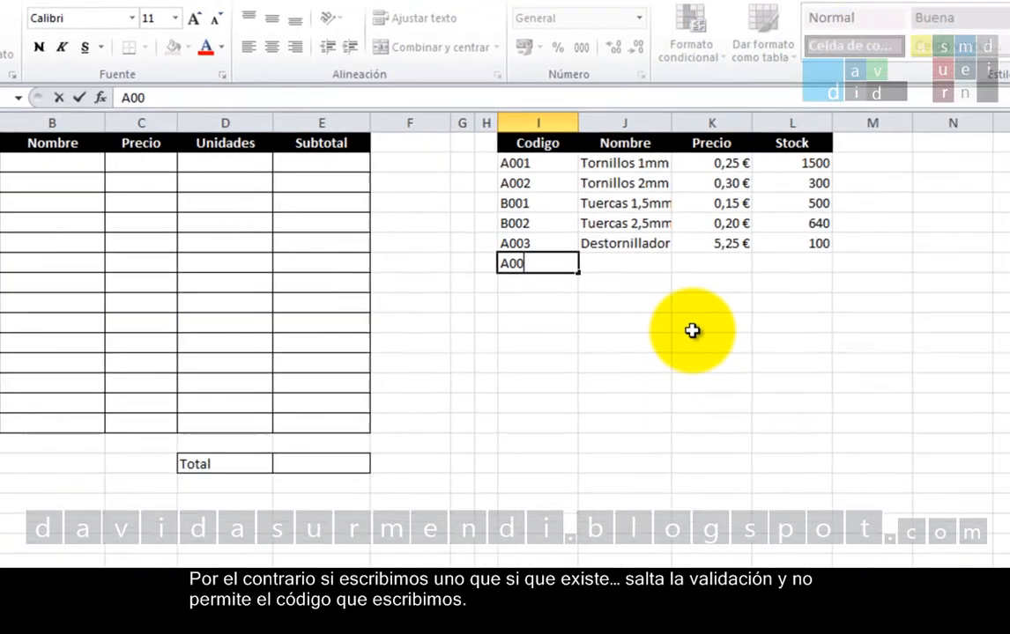
type("3")
key("Return")
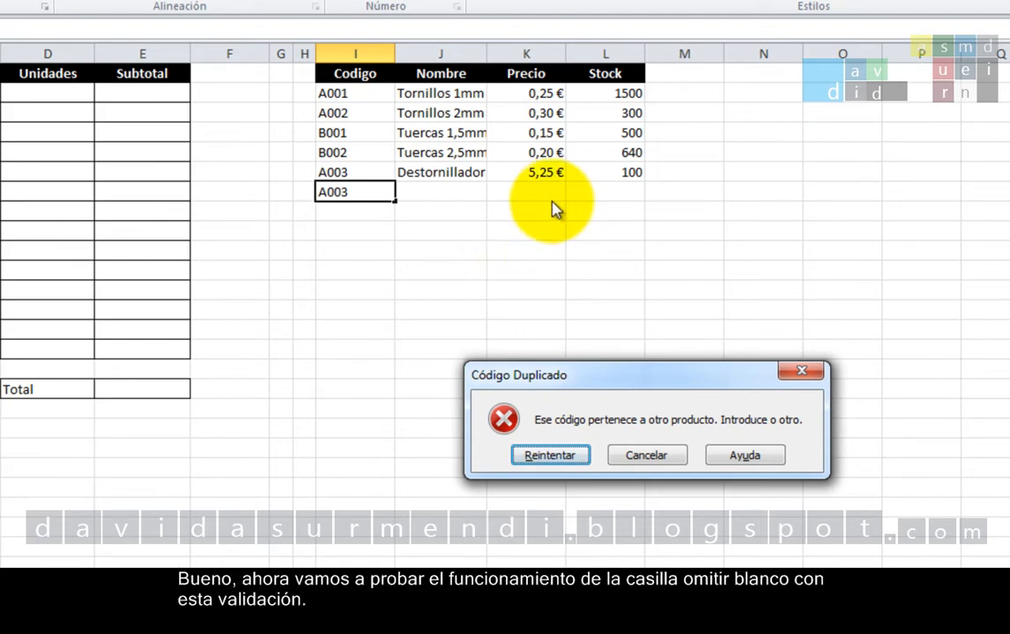
left_click(665, 453)
left_click(662, 446)
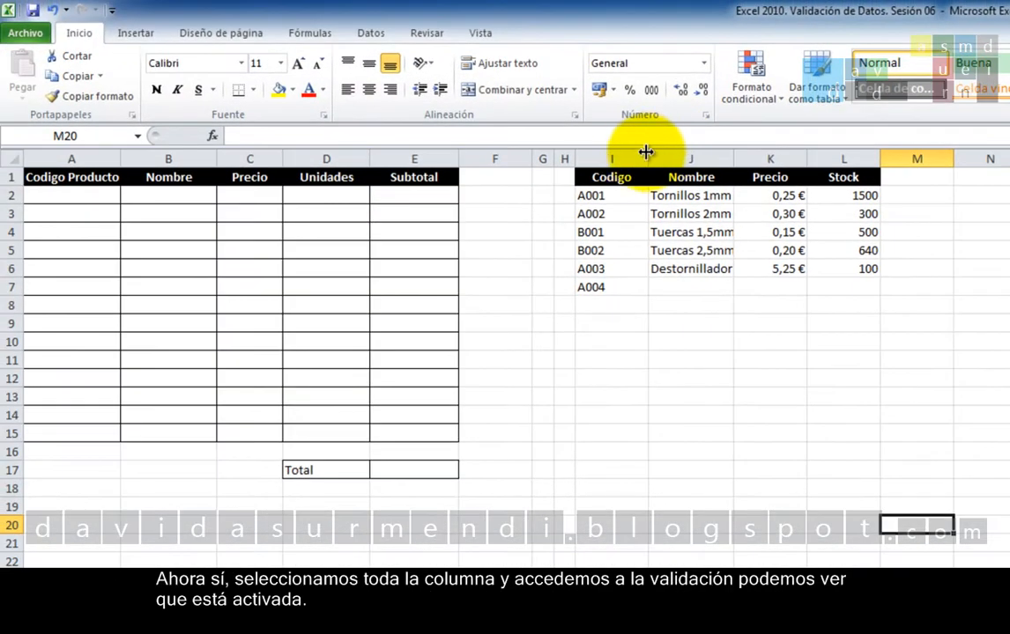
Step: Inspect the data validation settings of the whole Codigo column I, including Omitir blancos, and leave without changing them
left_click(619, 153)
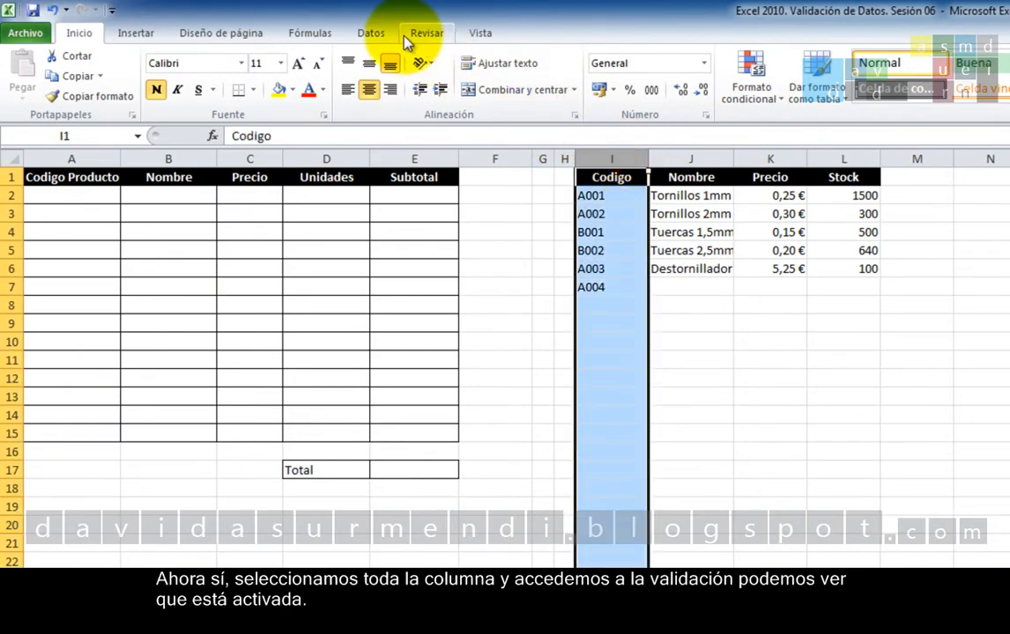
left_click(379, 35)
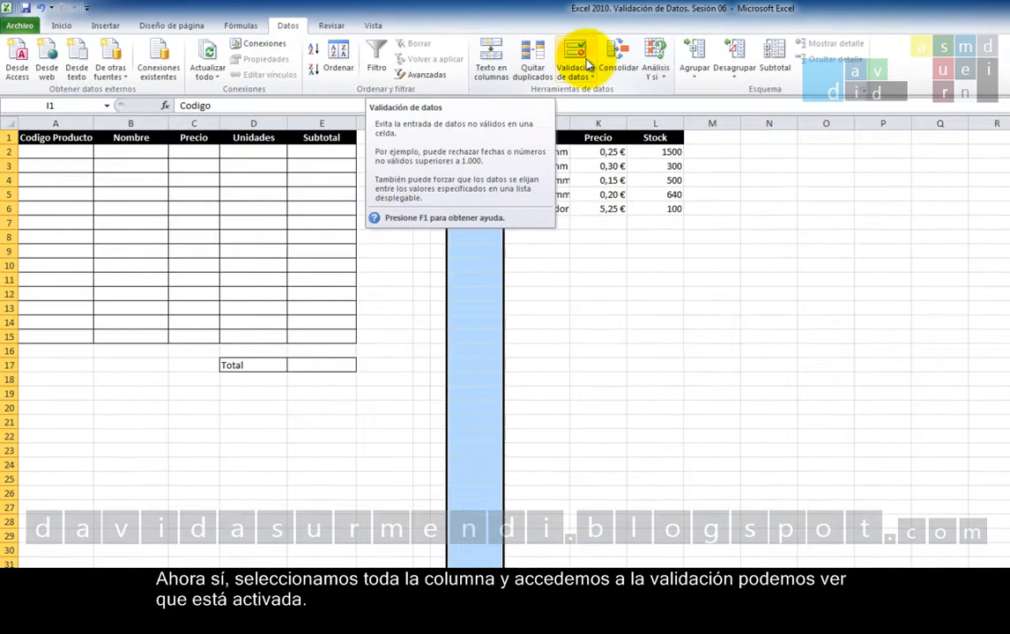
left_click(753, 84)
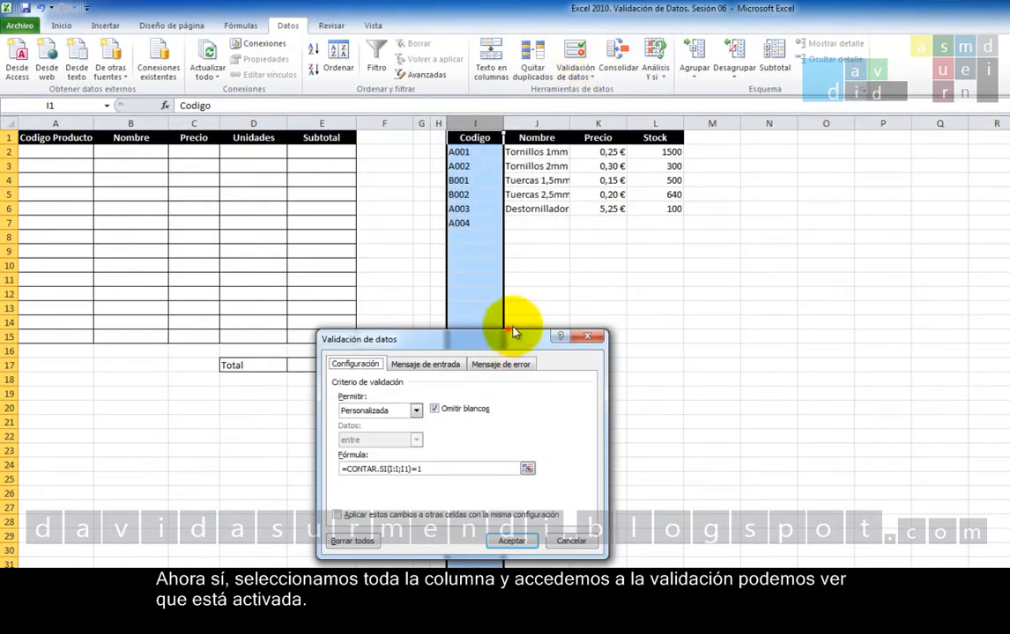
left_click_drag(525, 334, 719, 167)
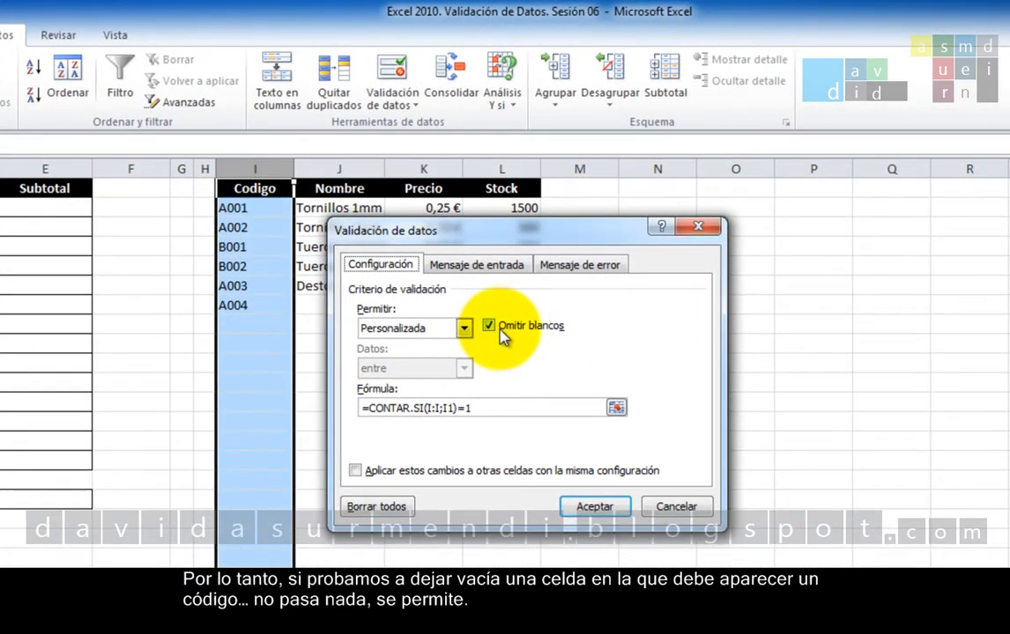
left_click(675, 507)
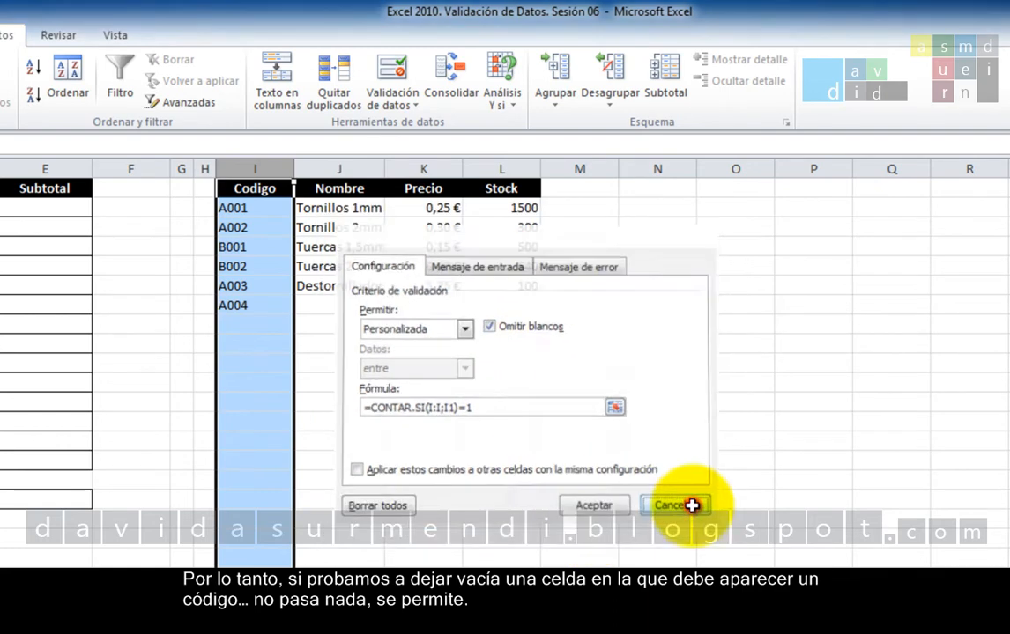
Step: Test blank entries by erasing the content of cell I7 in edit mode, then undo the deletion
double_click(267, 305)
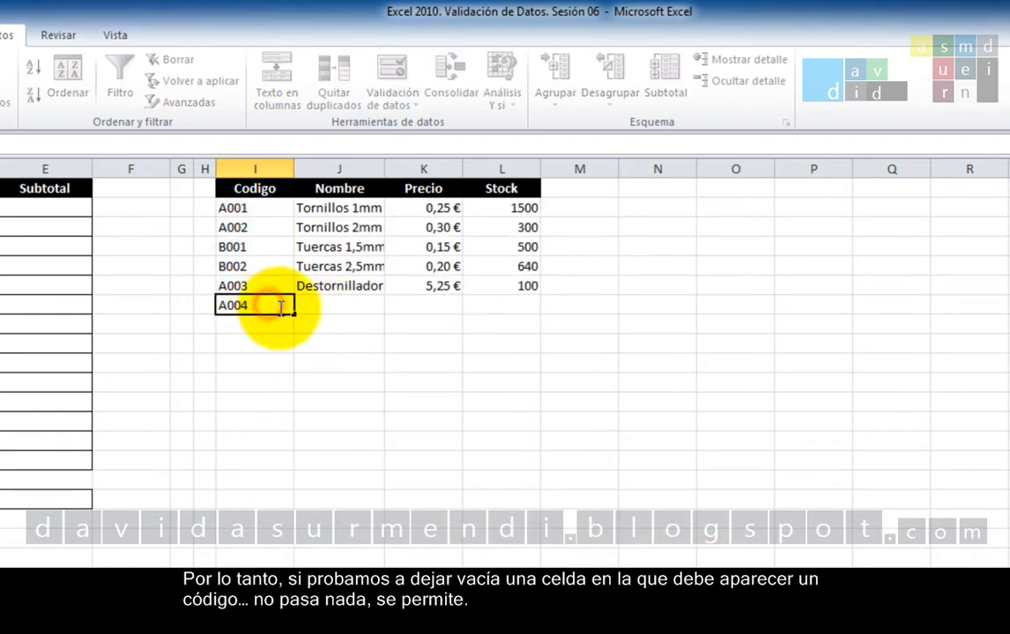
key("BackSpace")
key("BackSpace")
key("BackSpace")
key("BackSpace")
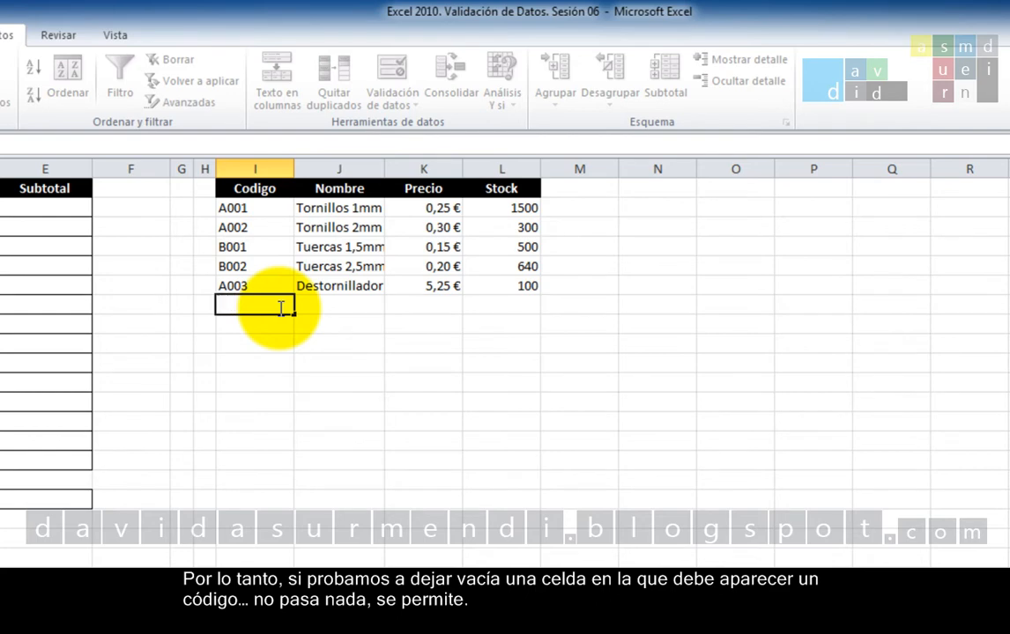
key("Return")
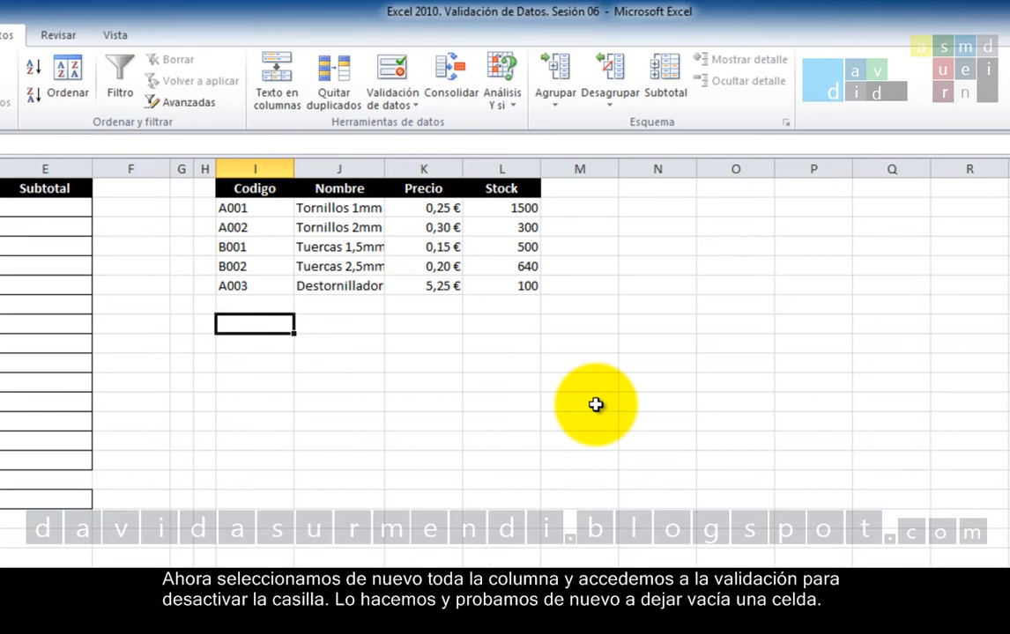
key("ctrl+z")
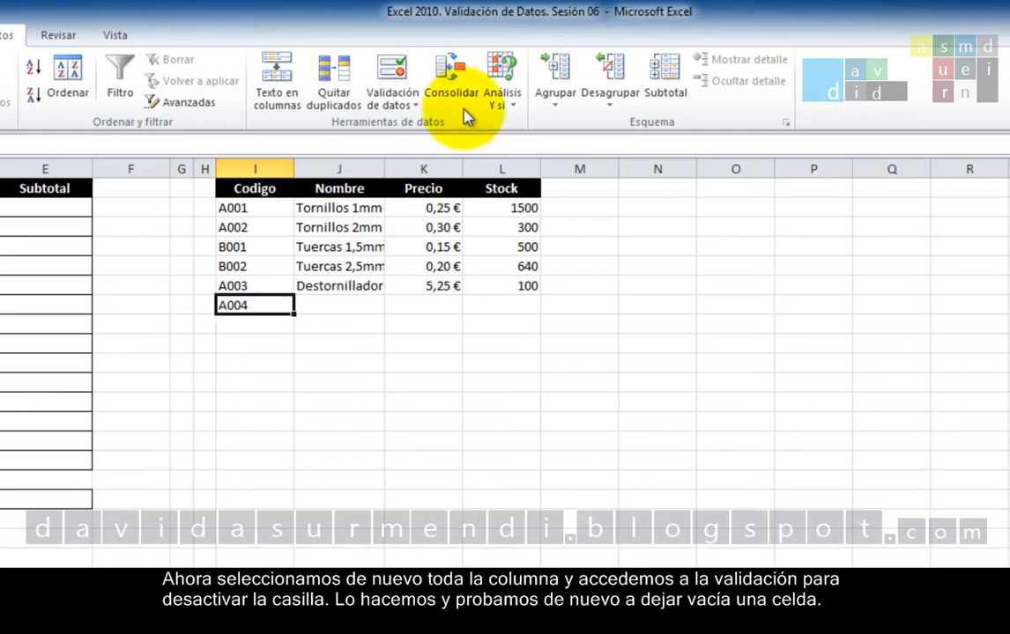
Step: Turn off Omitir blancos in the data validation of the whole Codigo column I
left_click(280, 165)
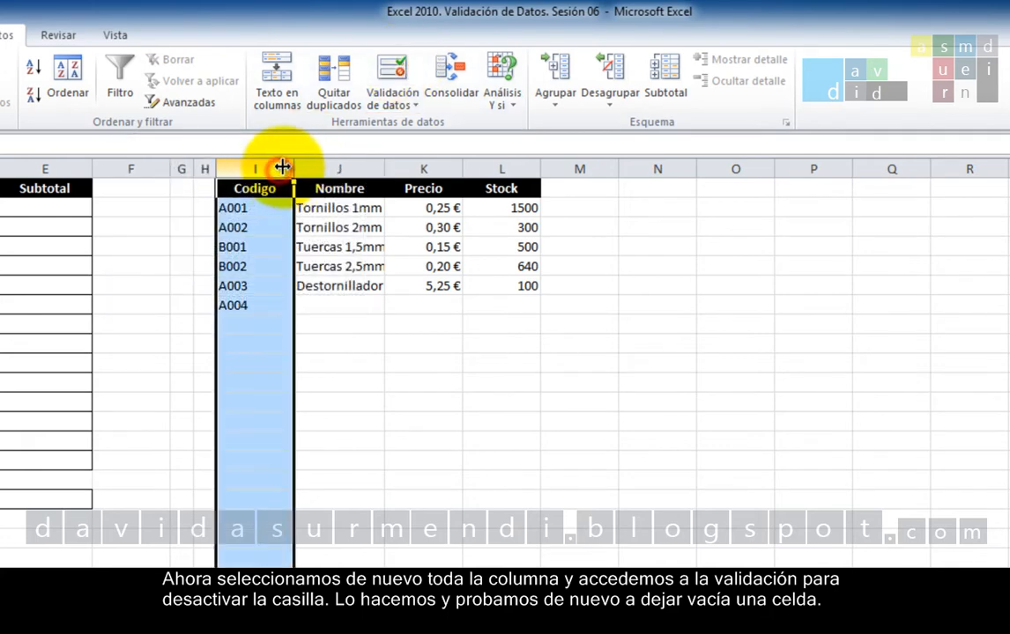
left_click(401, 88)
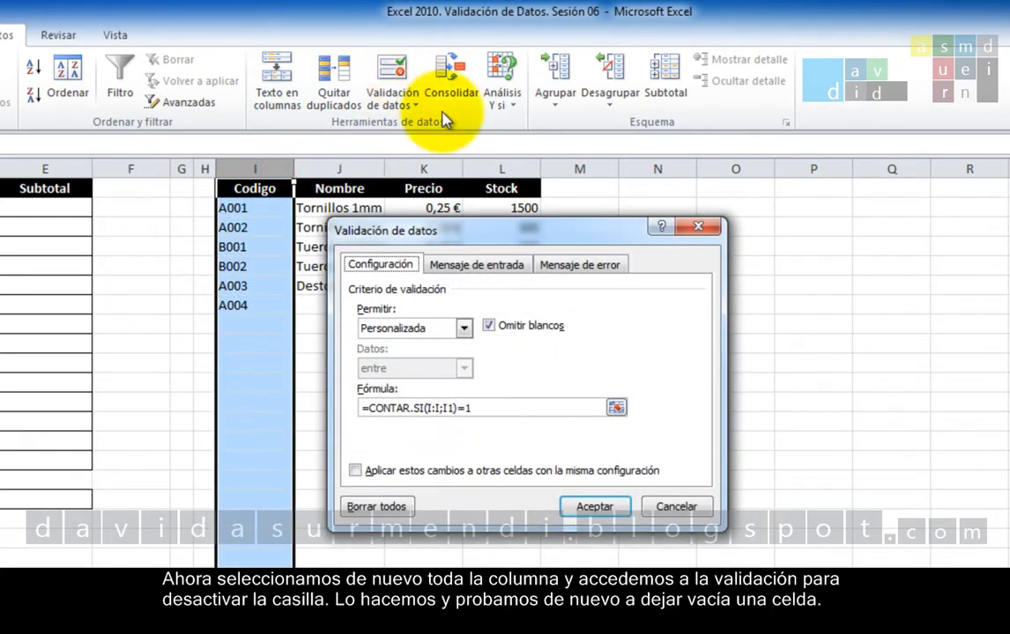
left_click(493, 325)
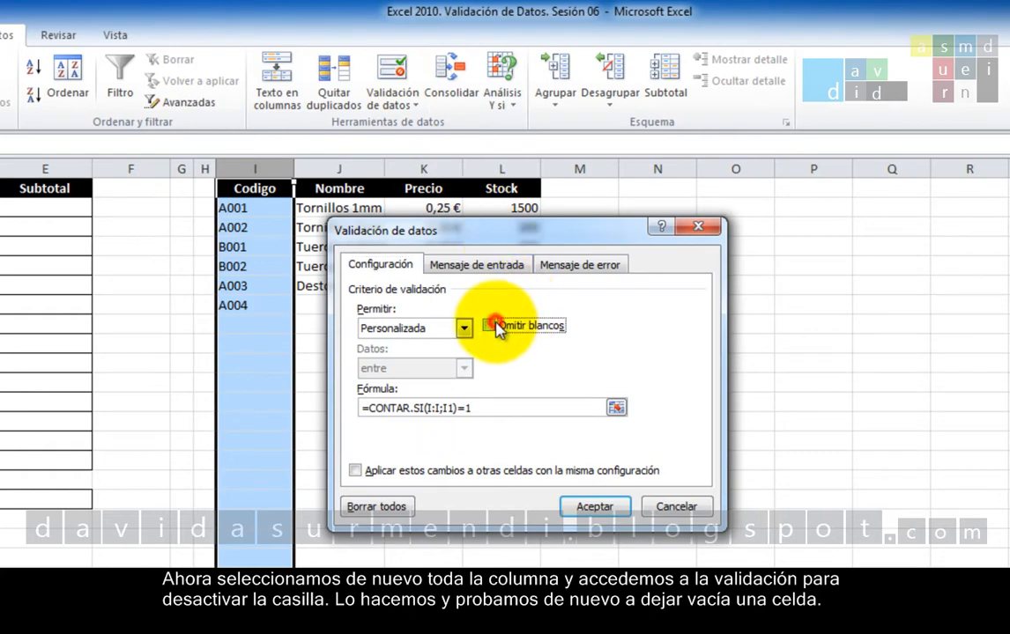
left_click(589, 509)
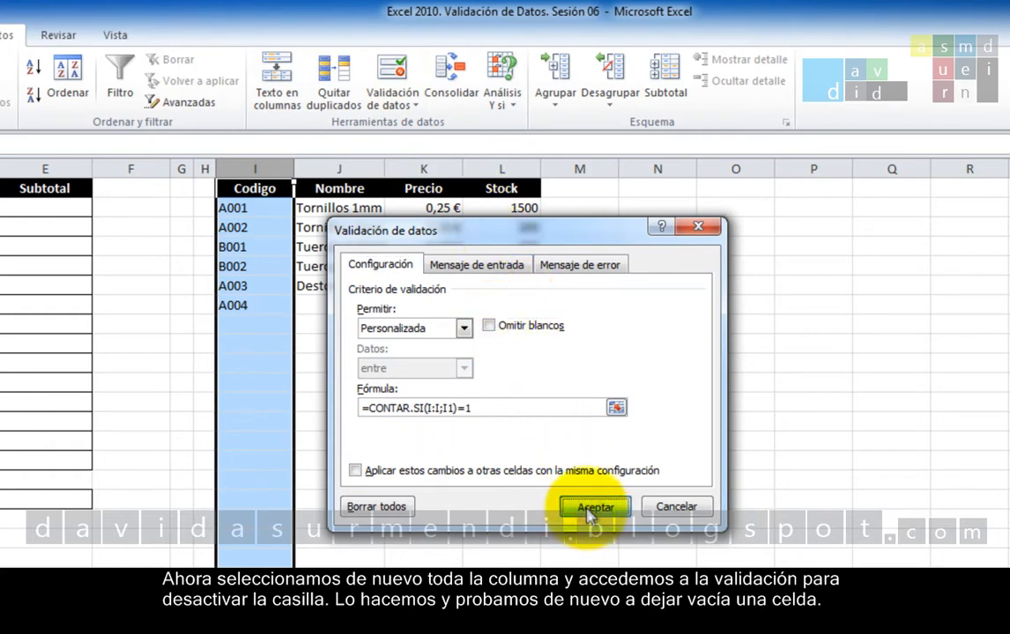
Step: Try to leave cell I7 empty by erasing A004 in edit mode, then cancel the entry
double_click(274, 305)
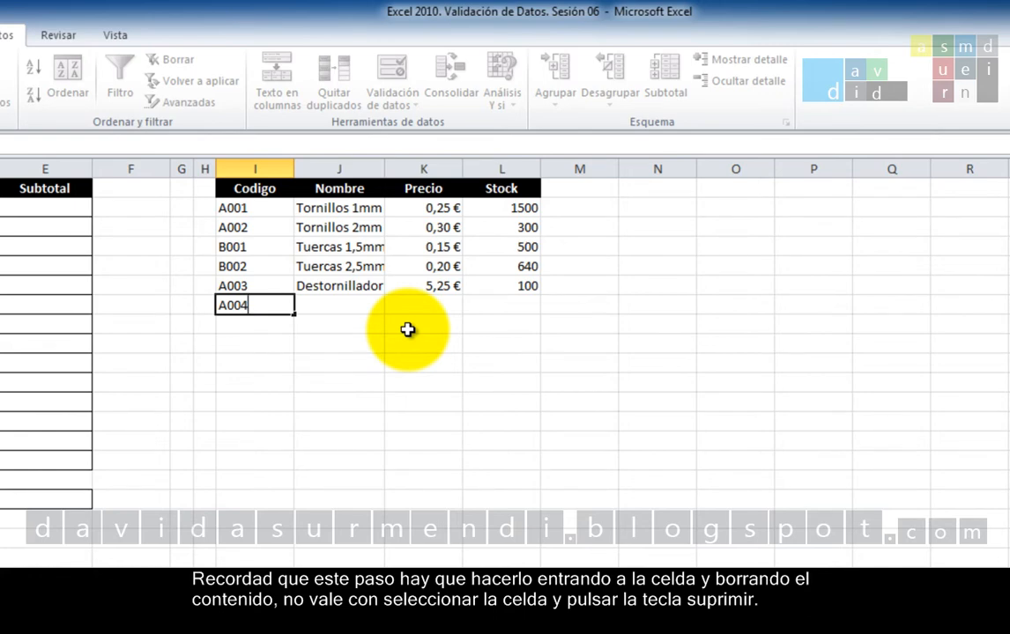
key("BackSpace")
key("BackSpace")
key("BackSpace")
key("BackSpace")
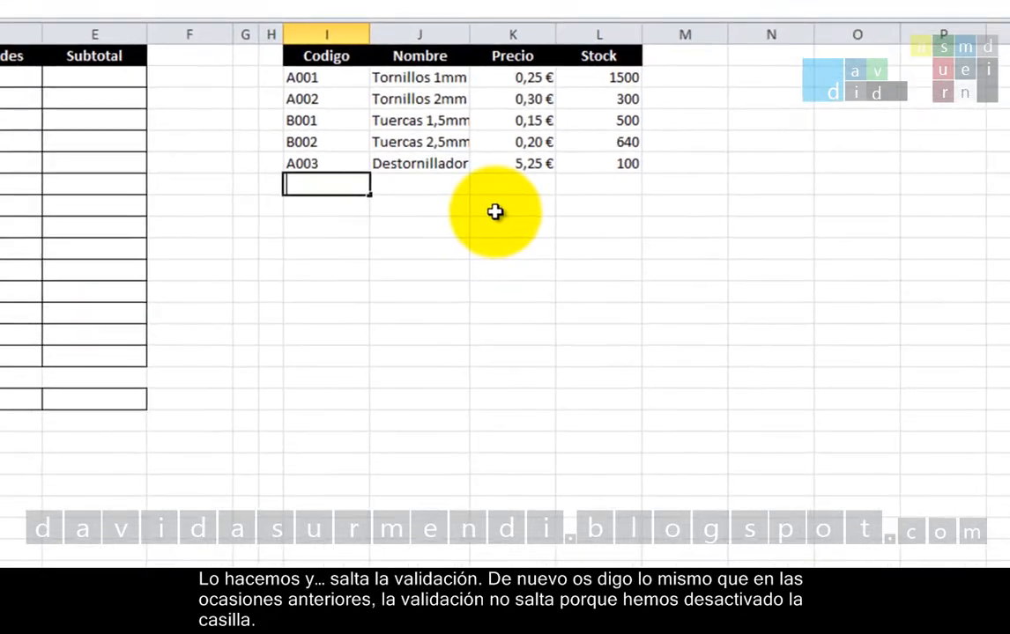
key("Return")
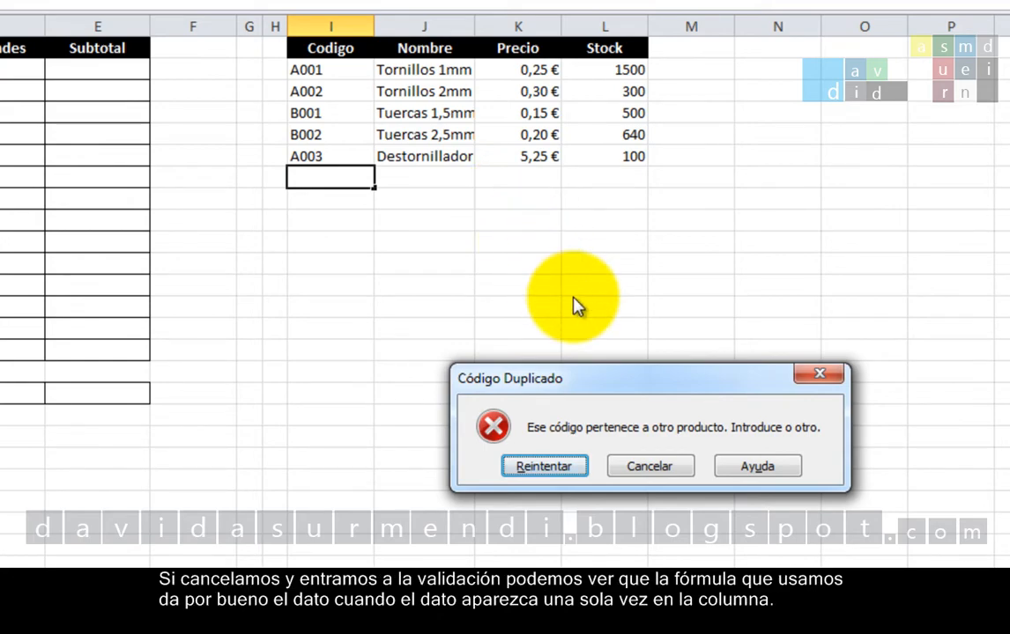
left_click(668, 484)
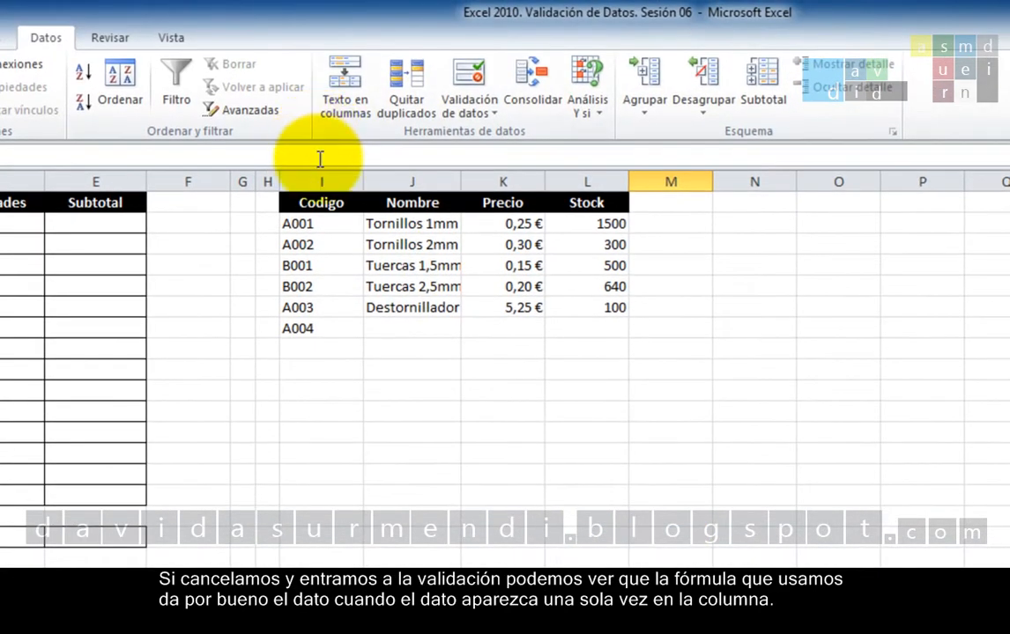
Step: Change the custom validation formula of the whole Codigo column I to =CONTAR.SI(I:I;I1)<=1
left_click(321, 174)
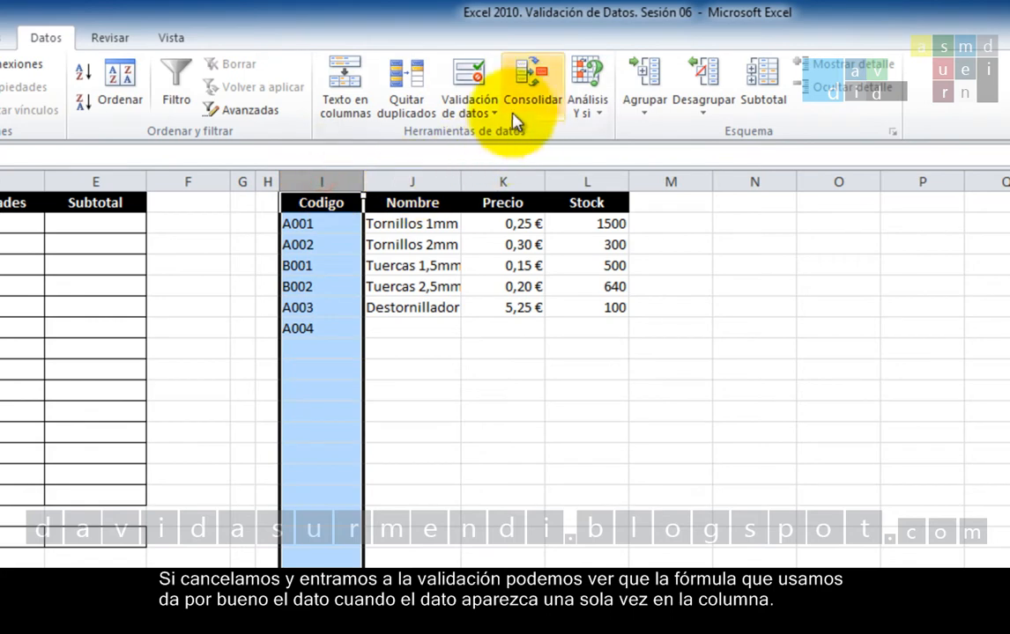
left_click(475, 85)
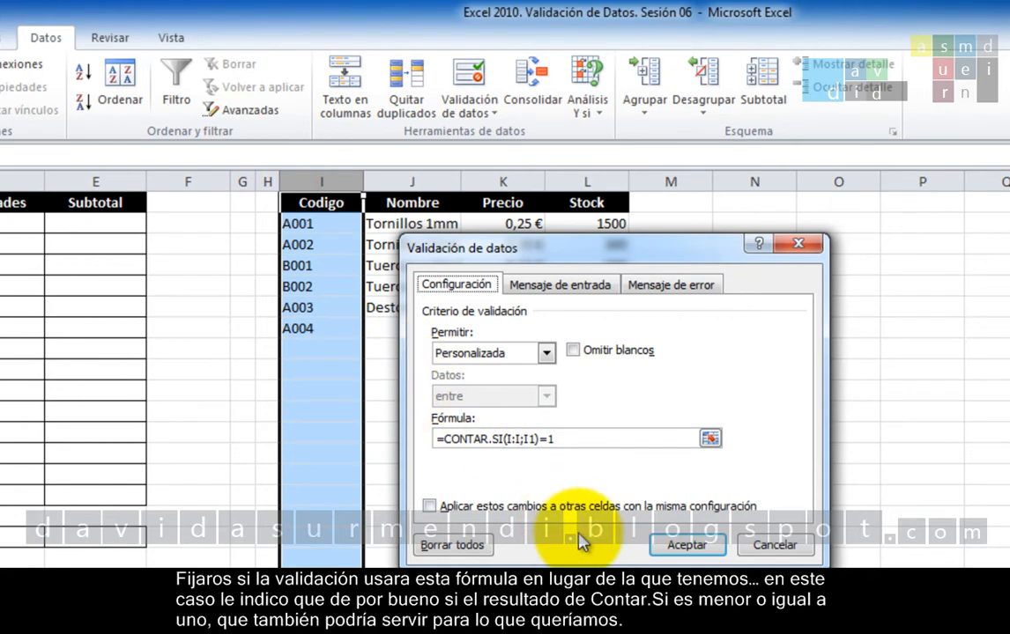
left_click(548, 437)
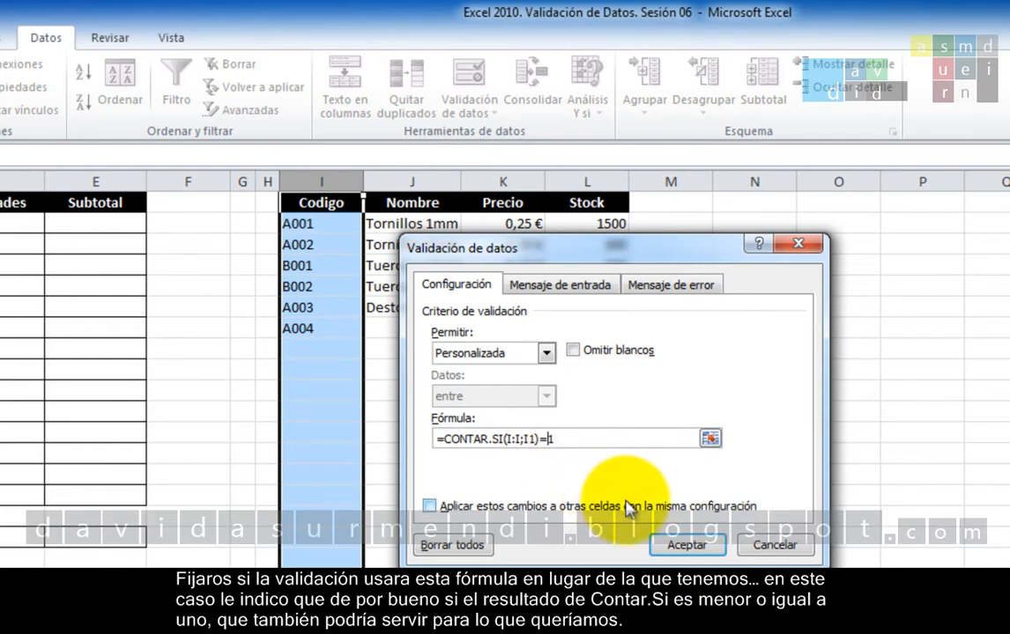
key("BackSpace")
type("<=")
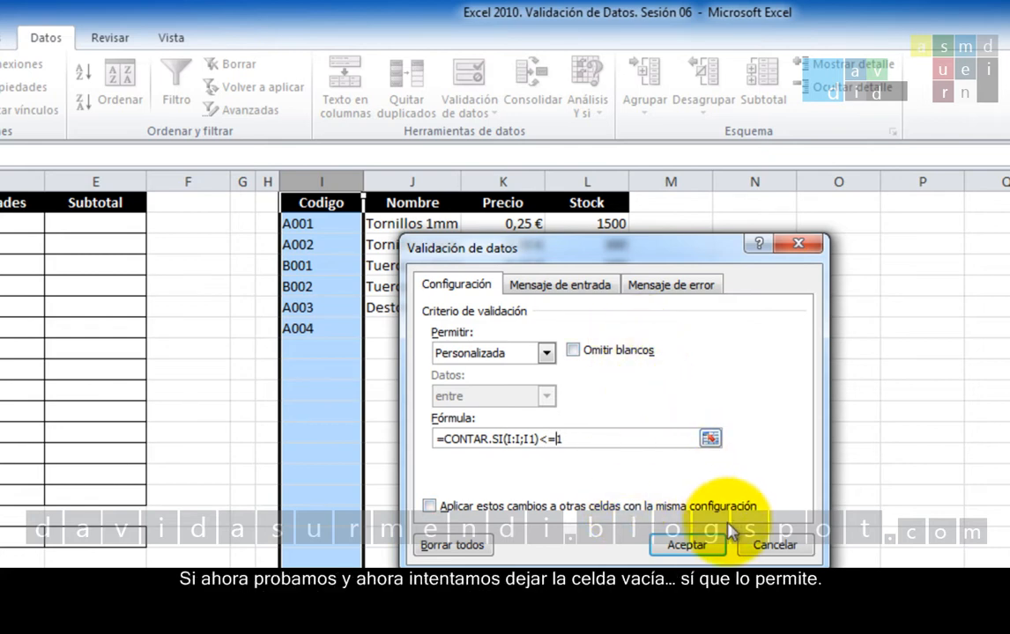
left_click(703, 545)
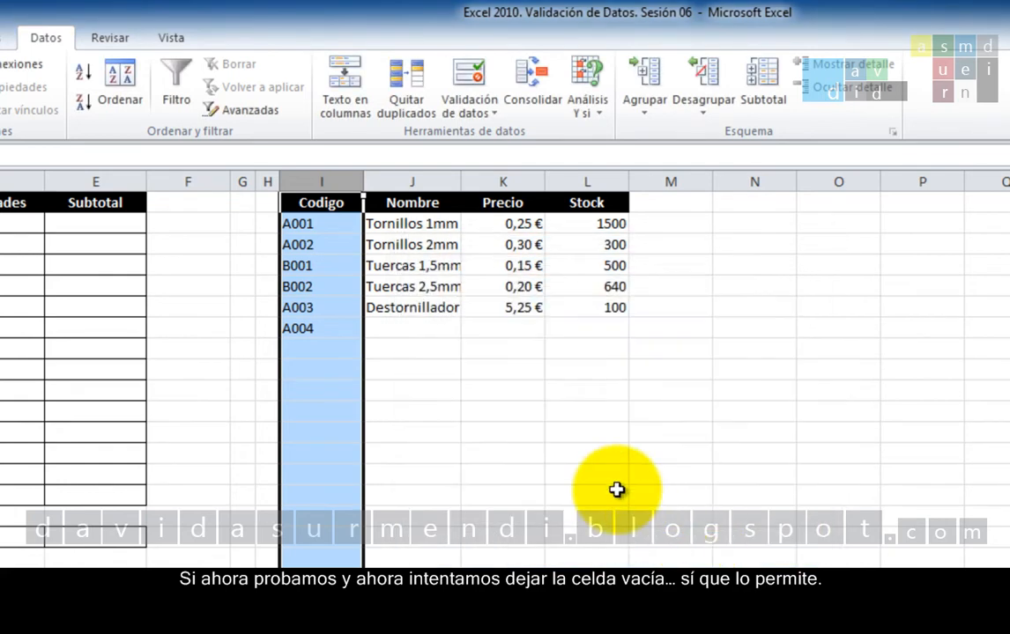
Step: Test blank entries again by erasing the code in cell I7 in edit mode and committing the empty cell
left_click(333, 327)
double_click(332, 329)
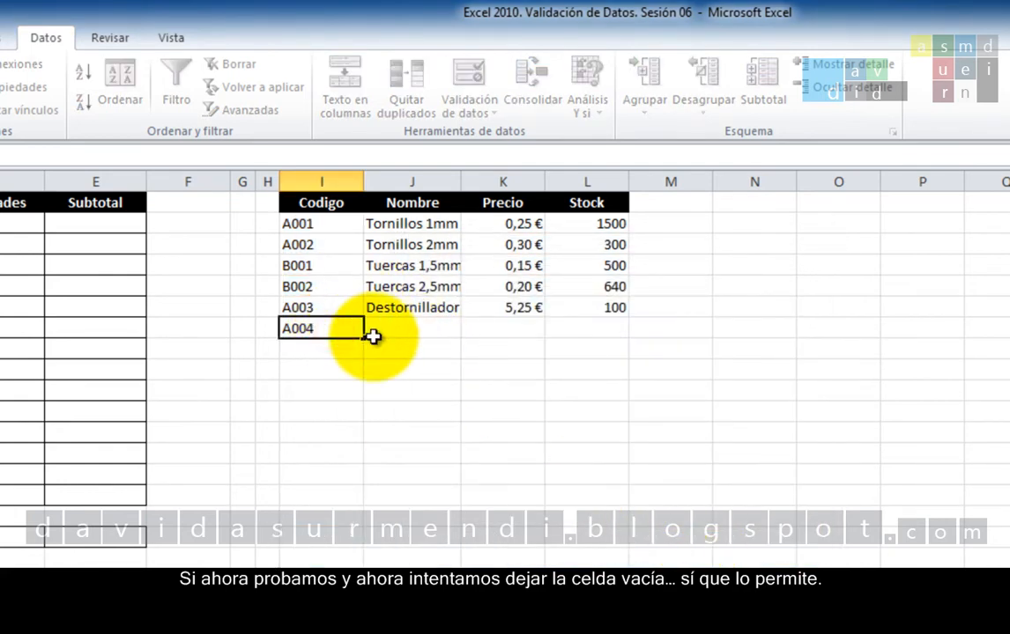
key("BackSpace")
key("BackSpace")
key("BackSpace")
key("BackSpace")
key("Return")
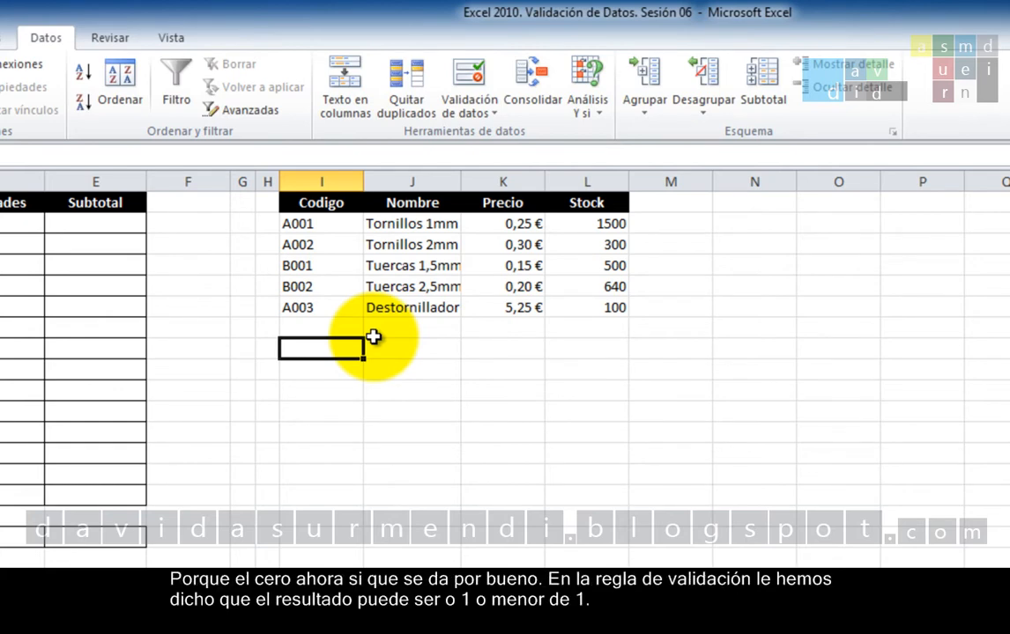
Step: Review the custom validation formula of the whole Codigo column I and close the settings without changes
left_click(339, 177)
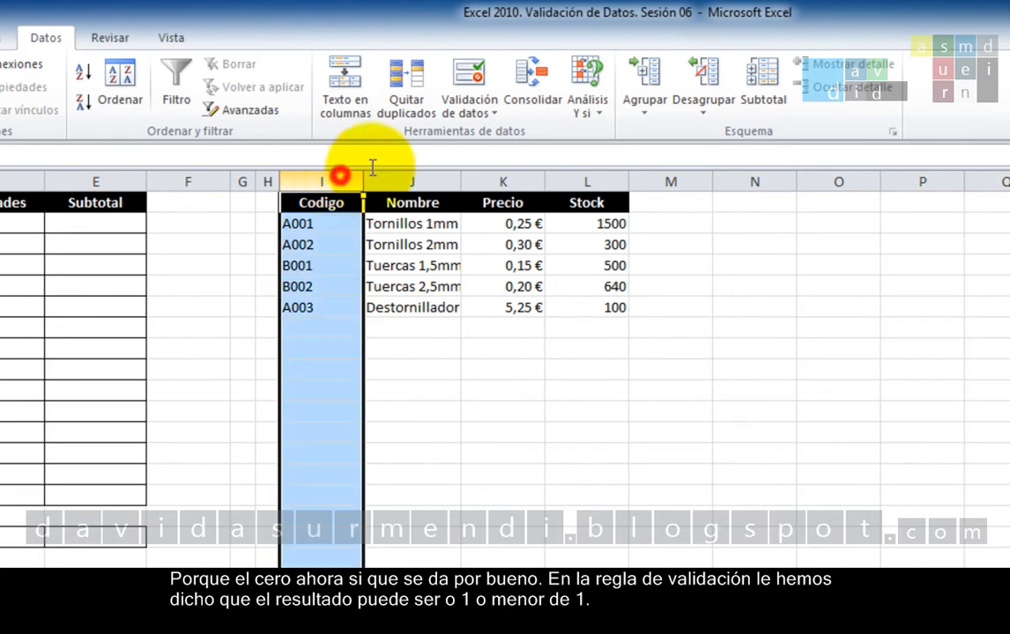
left_click(468, 84)
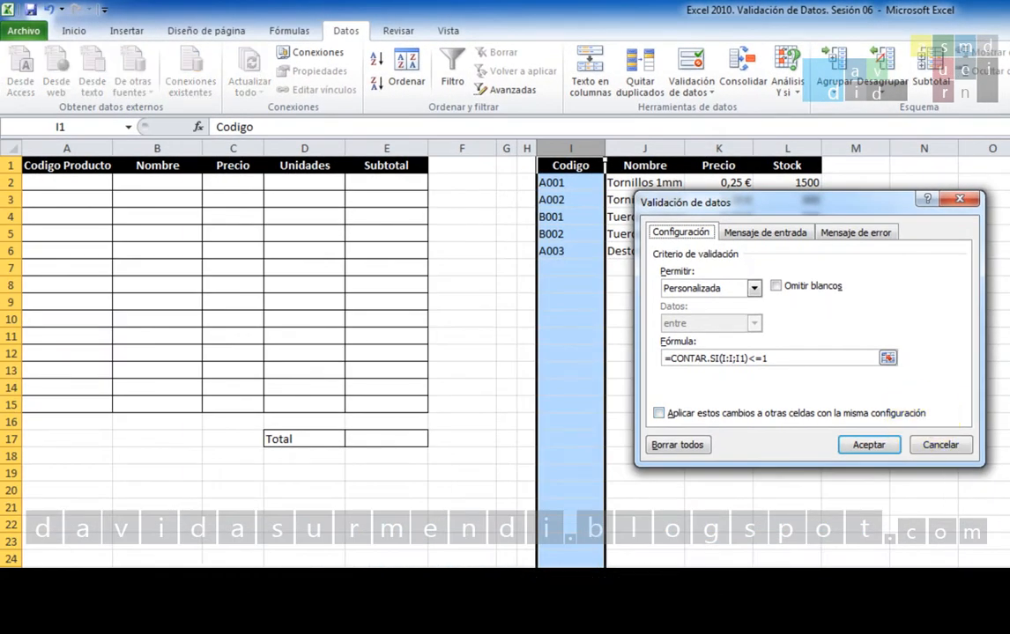
left_click(960, 445)
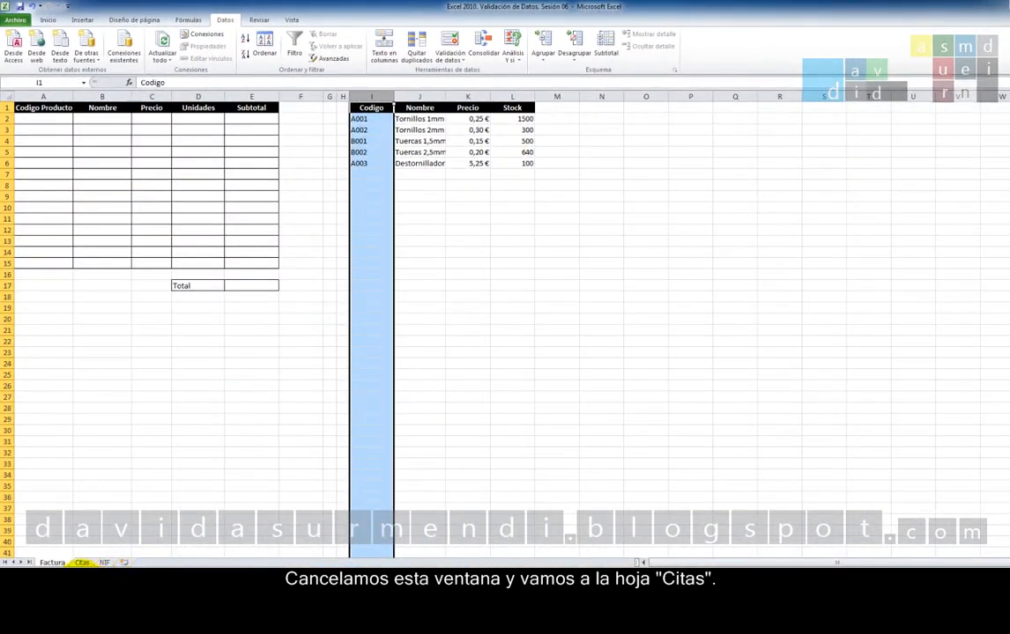
Step: On the Citas sheet, enter a duplicate appointment in row 4 with date 10/01/2013 and time 12:30
left_click(82, 562)
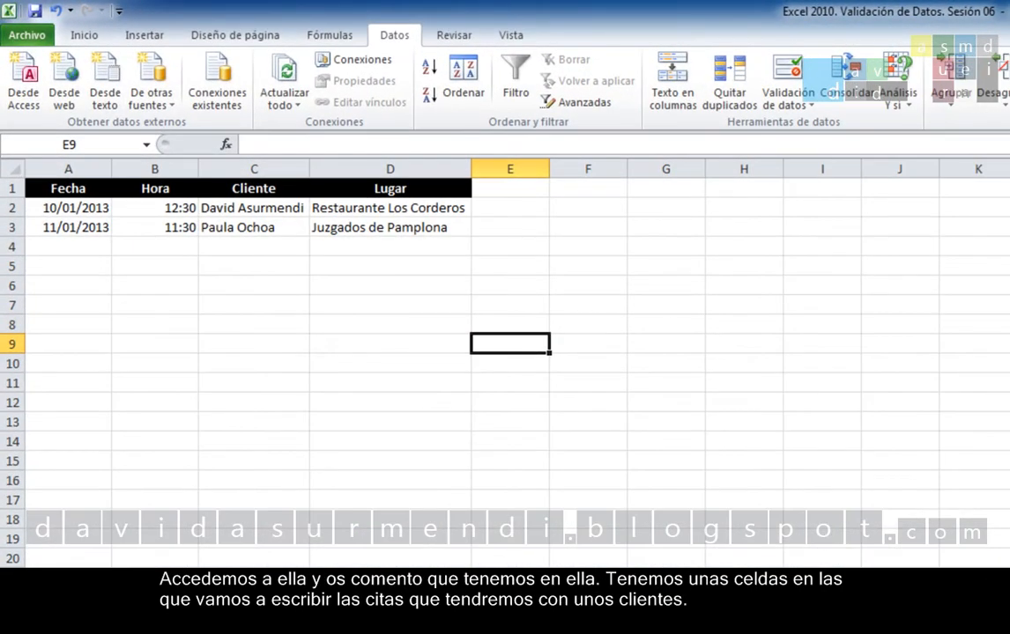
scroll(505, 362, "up", 4)
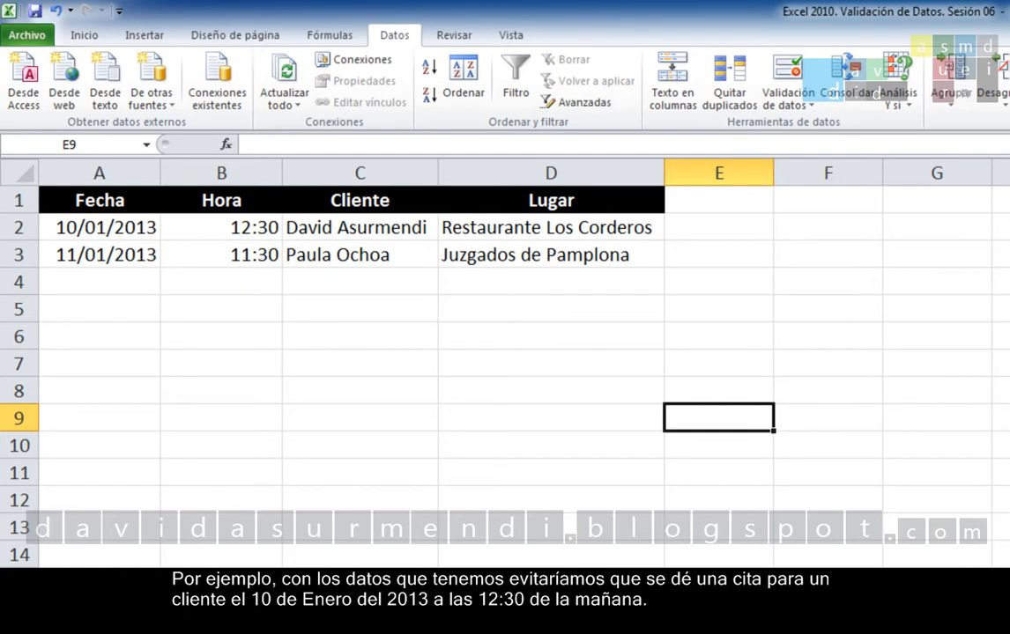
left_click(134, 283)
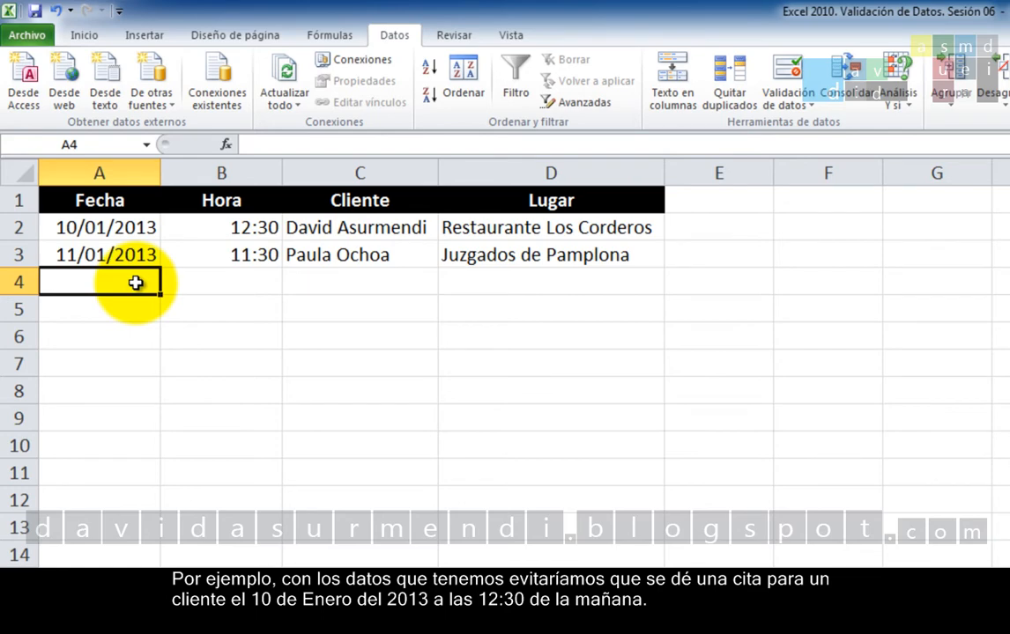
double_click(134, 283)
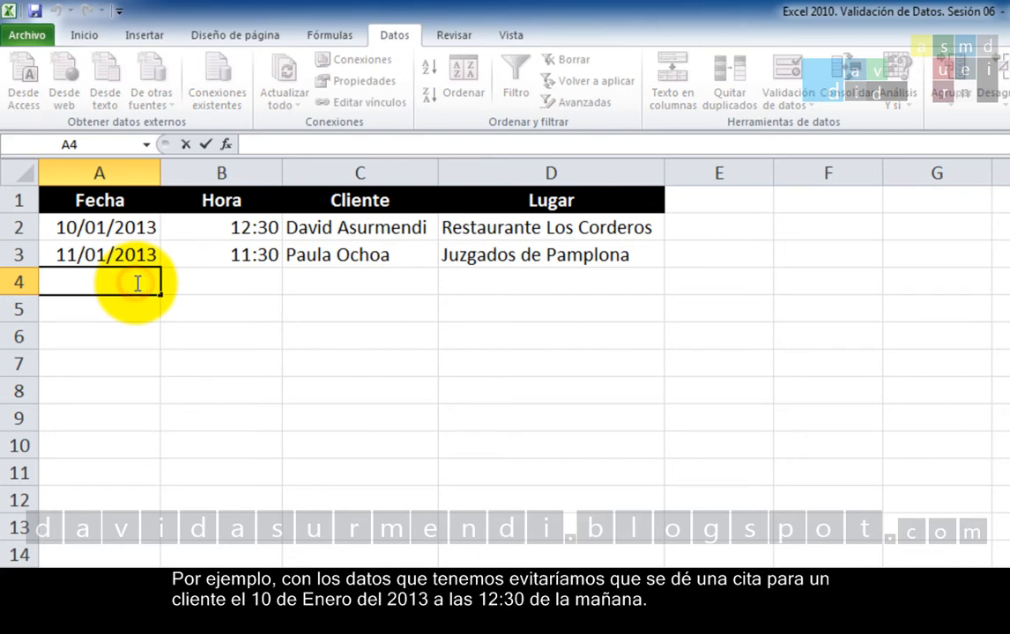
type("10/")
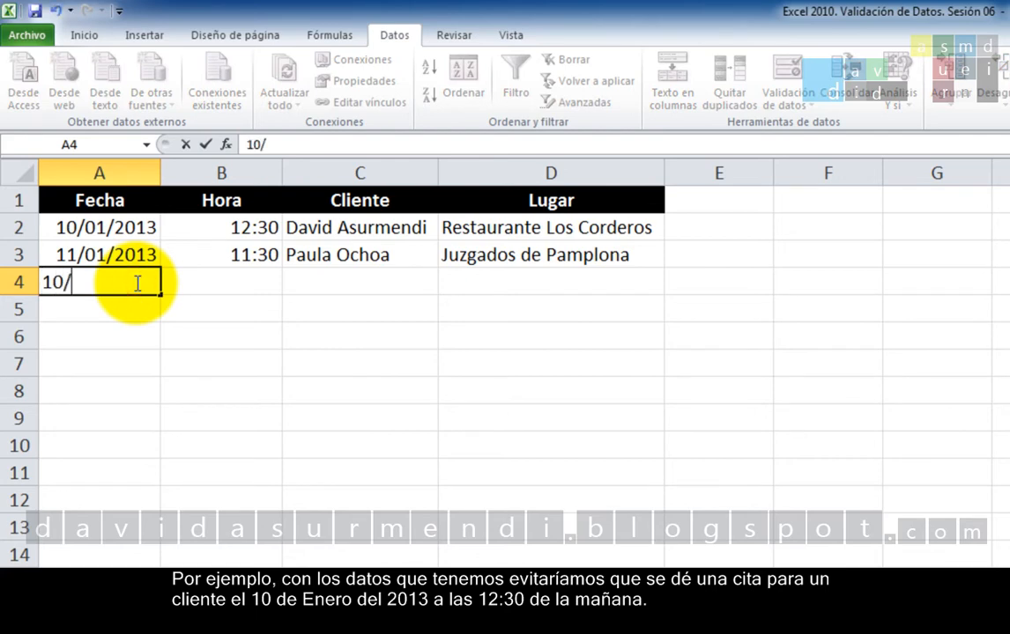
type("01/2013")
key("Return")
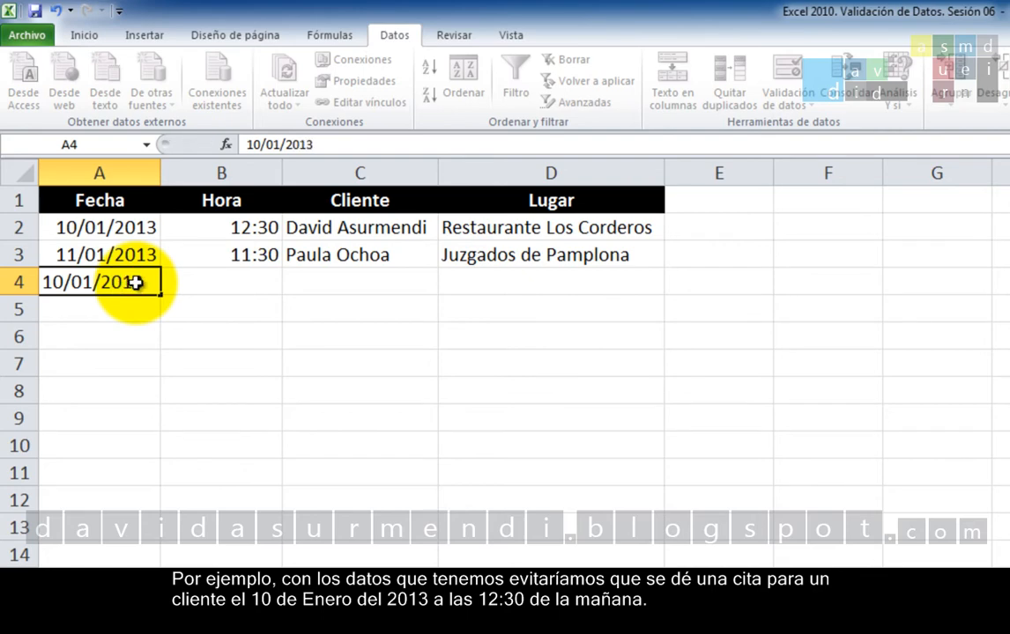
key("Tab")
type("12:30")
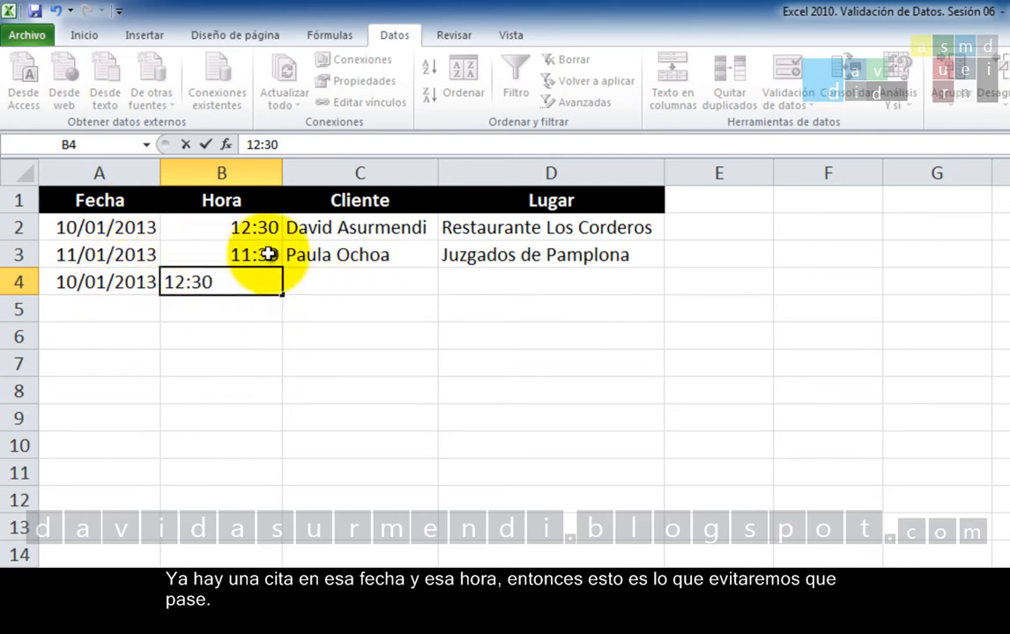
key("Return")
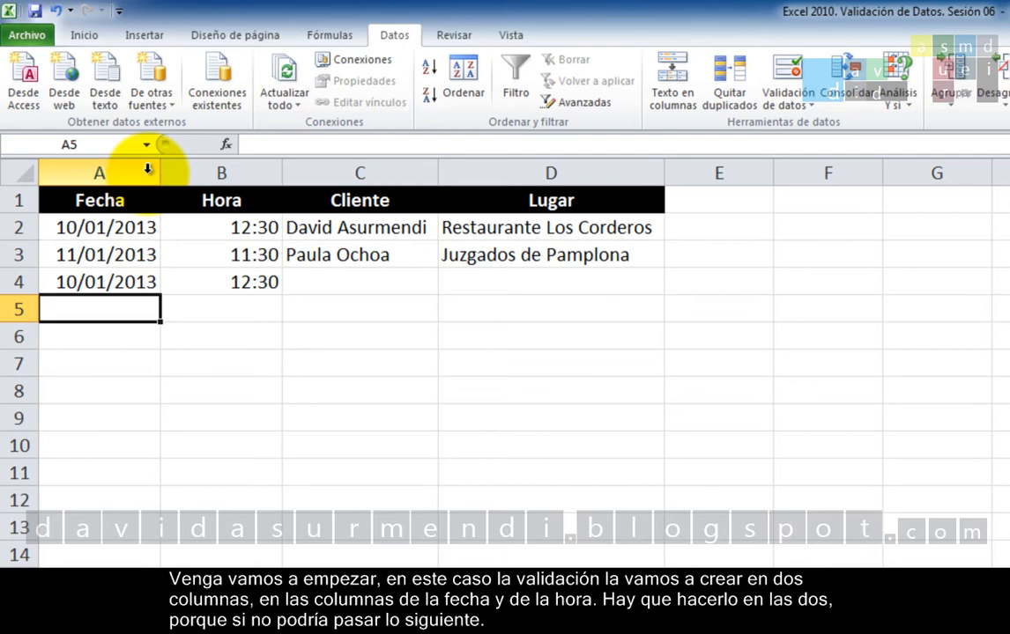
Step: Change the appointment date in cell A4 to 12/01/2013, keeping its time
double_click(241, 282)
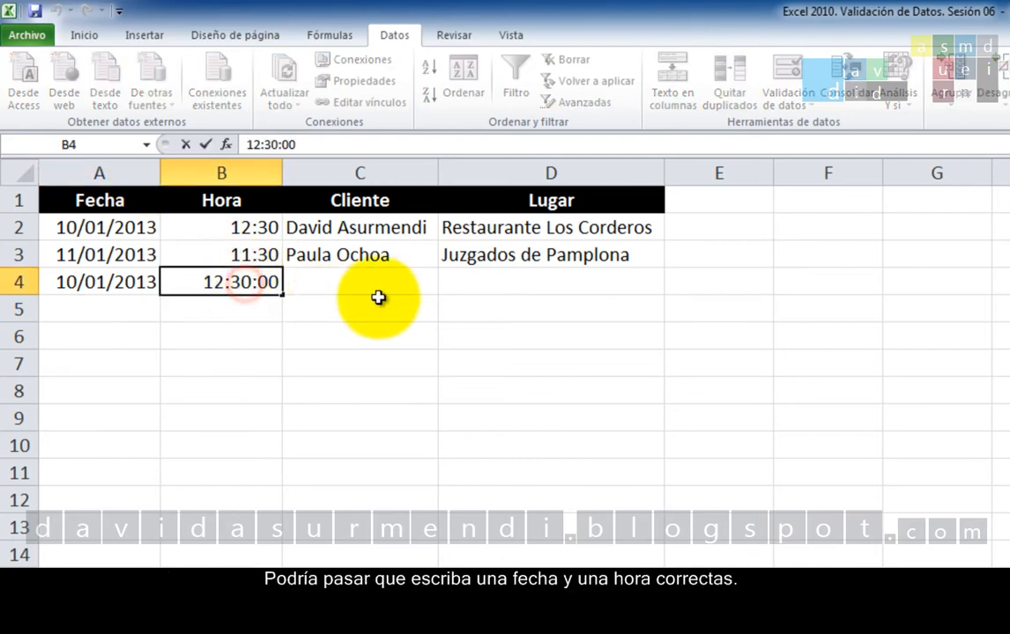
key("shift+Tab")
key("F2")
key("Left")
key("Left")
key("Left")
key("Left")
key("Left")
key("Left")
key("Left")
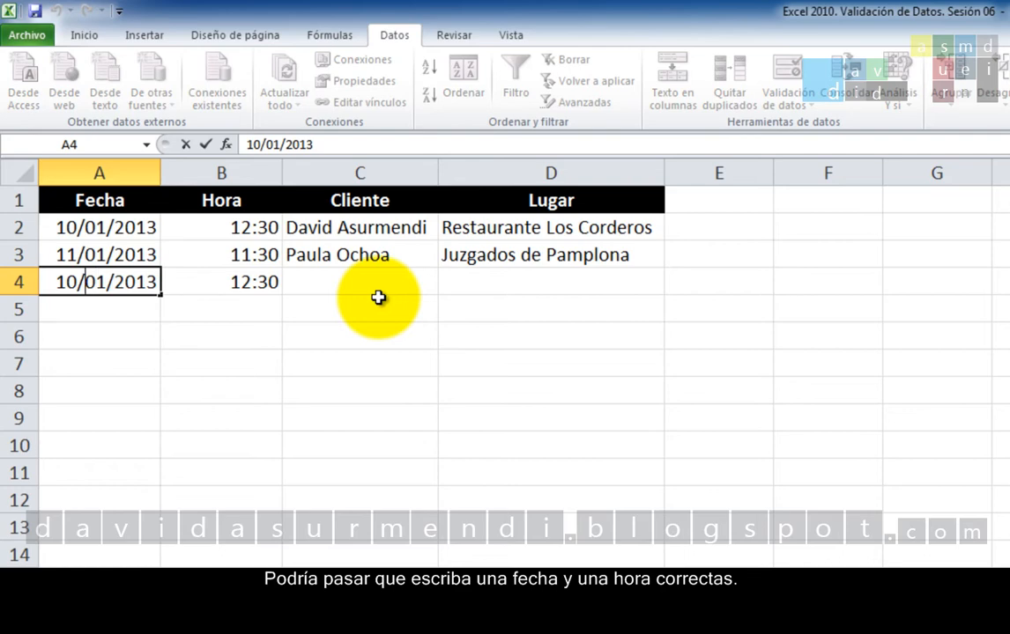
key("Left")
key("BackSpace")
type("2")
key("Return")
key("Up")
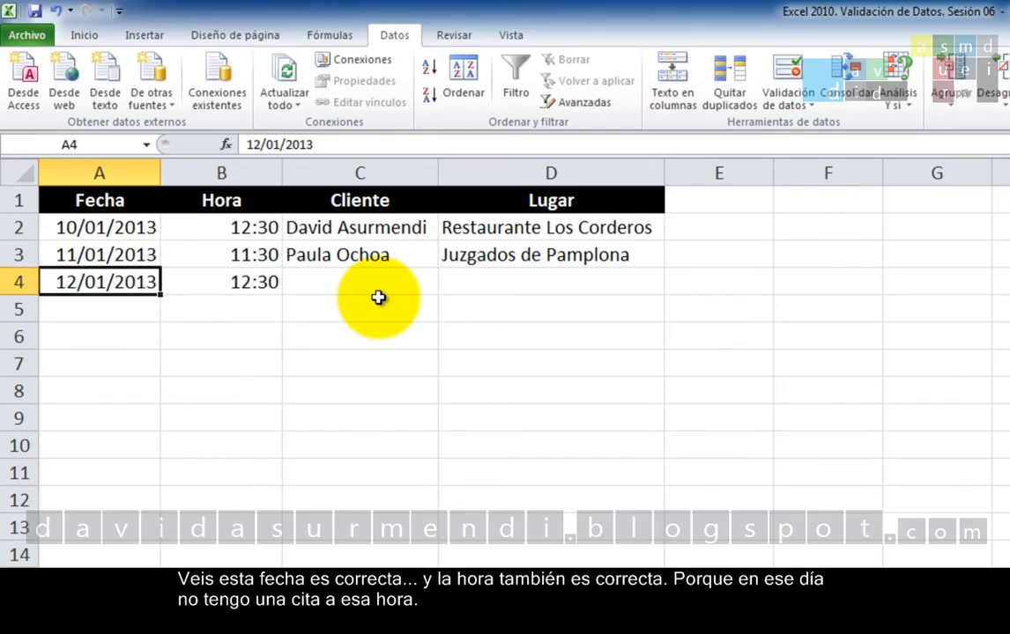
key("Right")
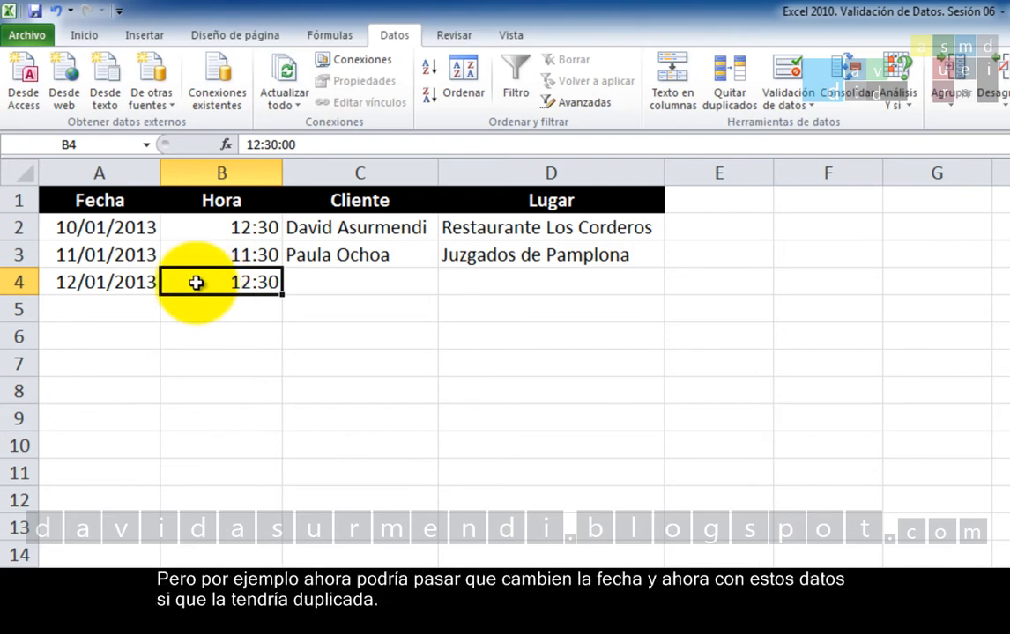
Step: Set the date in cell A4 to 10/01/2013 so that row 4 duplicates the first appointment
left_click(90, 282)
double_click(91, 282)
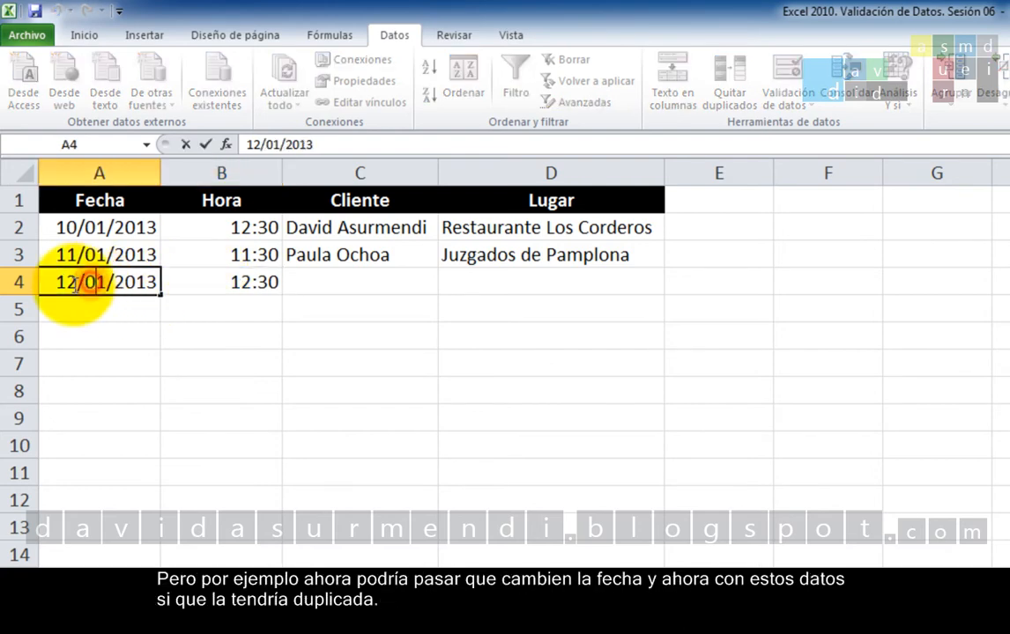
left_click(74, 283)
key("BackSpace")
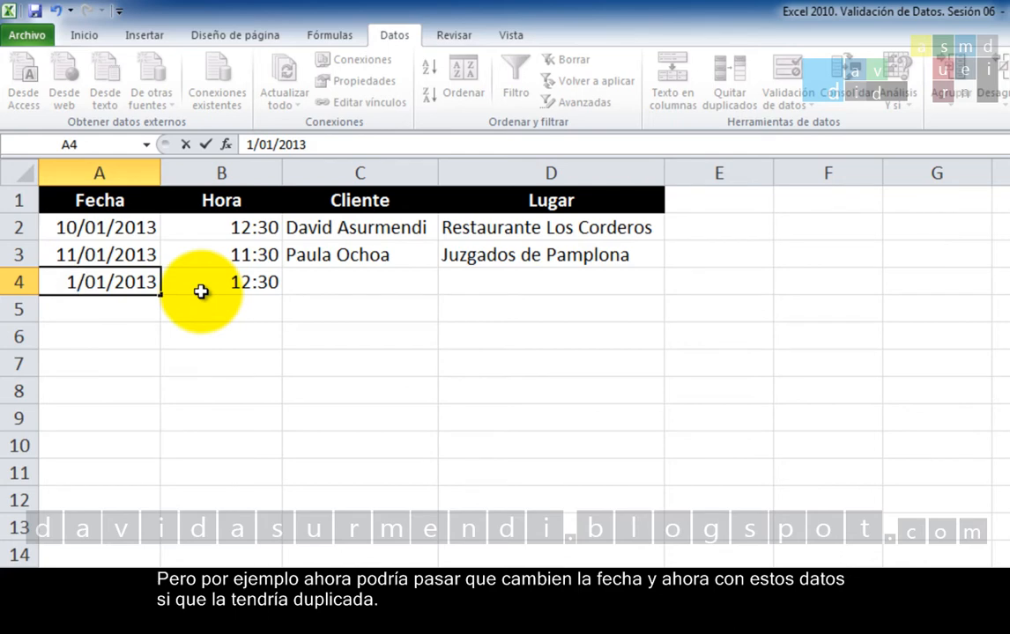
type("1")
key("BackSpace")
type("0")
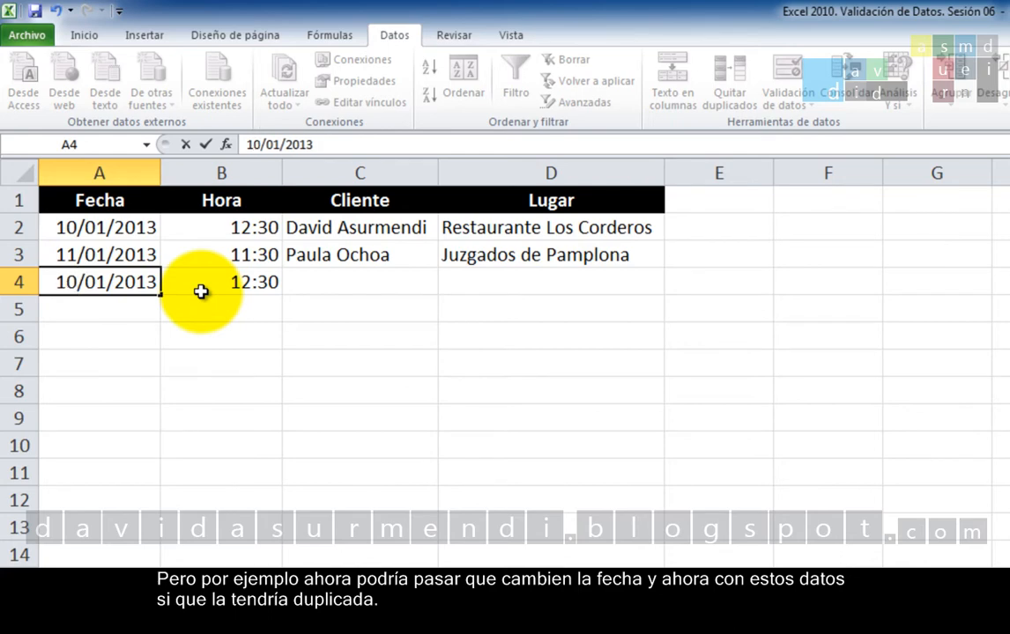
key("Return")
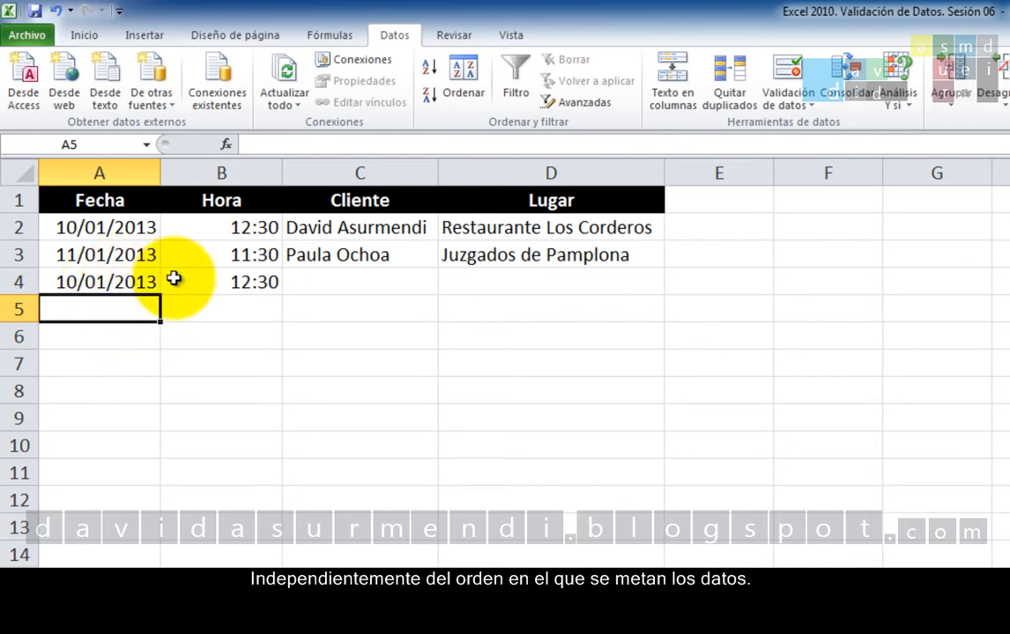
Step: Start a data validation rule for the whole Fecha and Hora columns A and B, with Personalizada as the allowed type
left_click(294, 372)
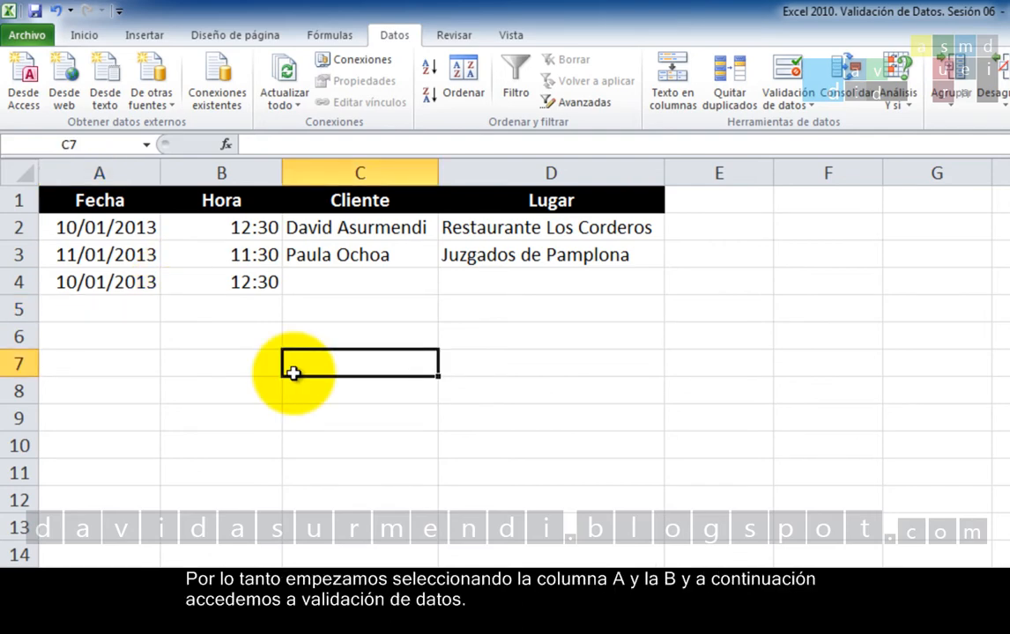
left_click_drag(139, 173, 197, 158)
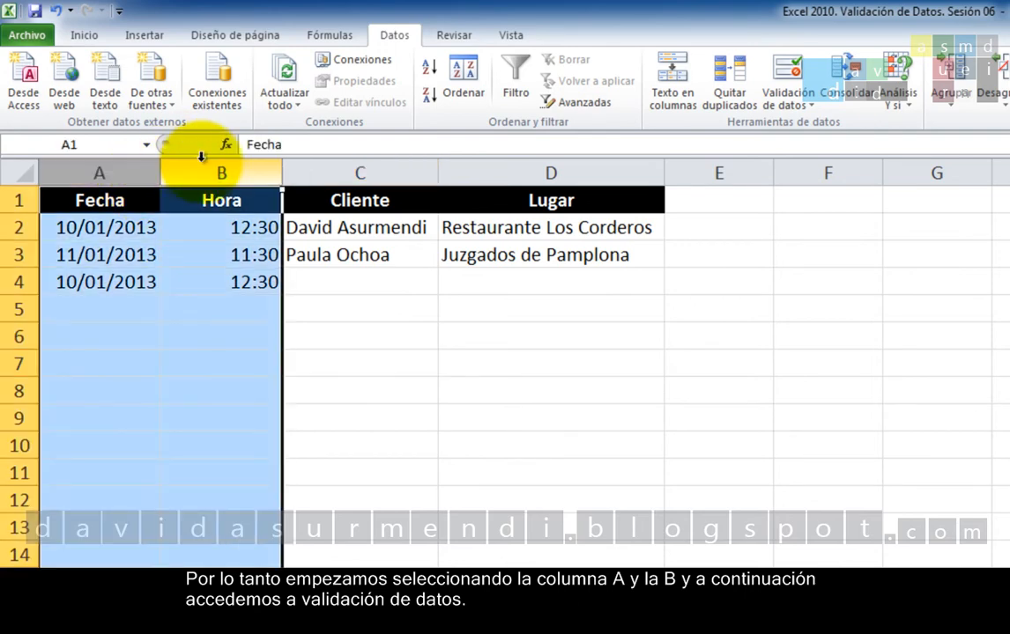
left_click(786, 86)
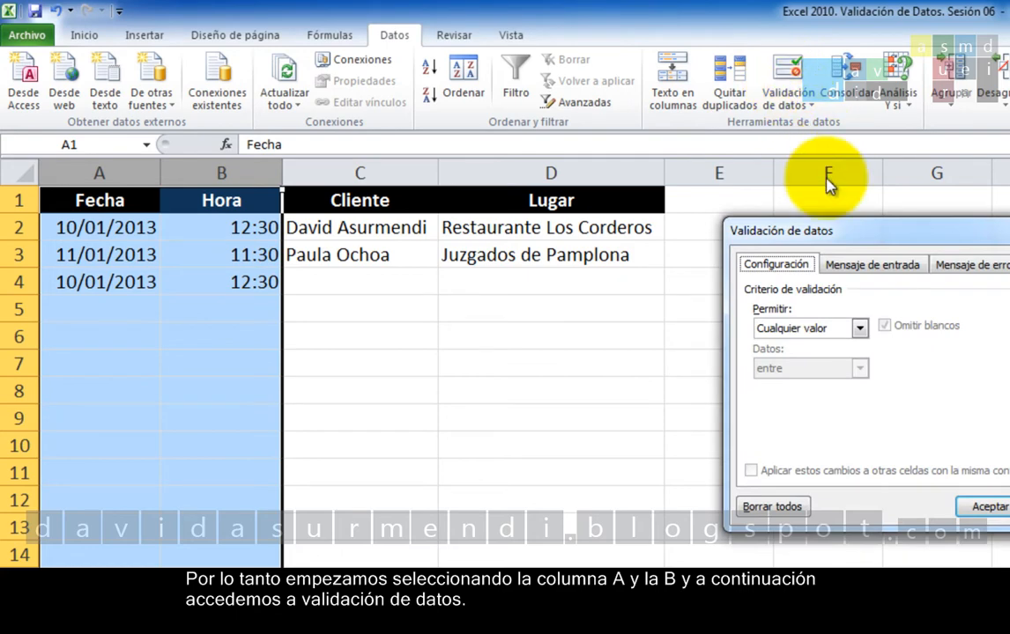
left_click_drag(833, 230, 445, 306)
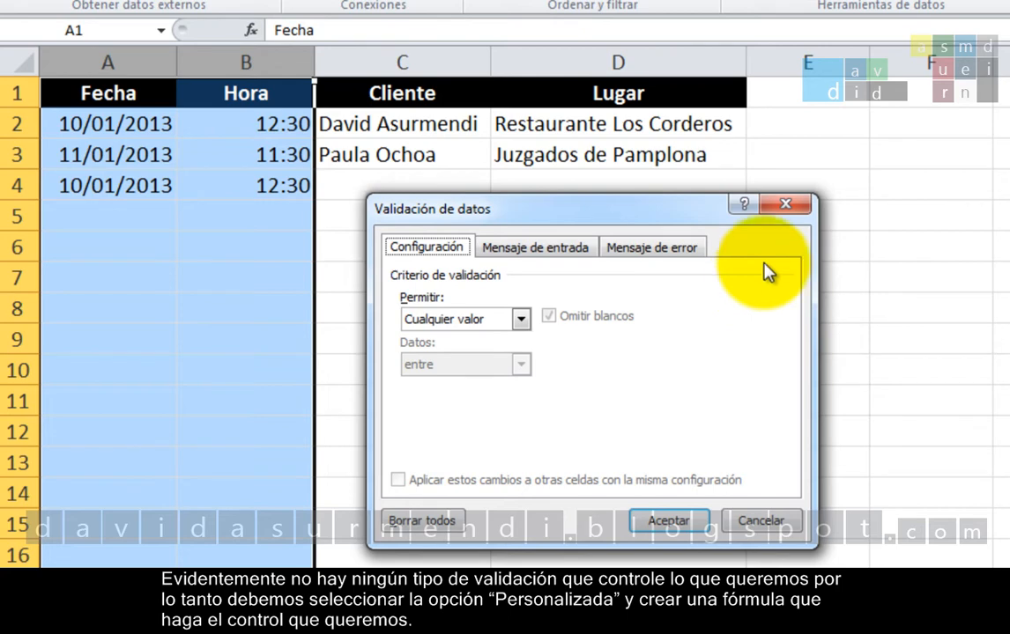
left_click(522, 320)
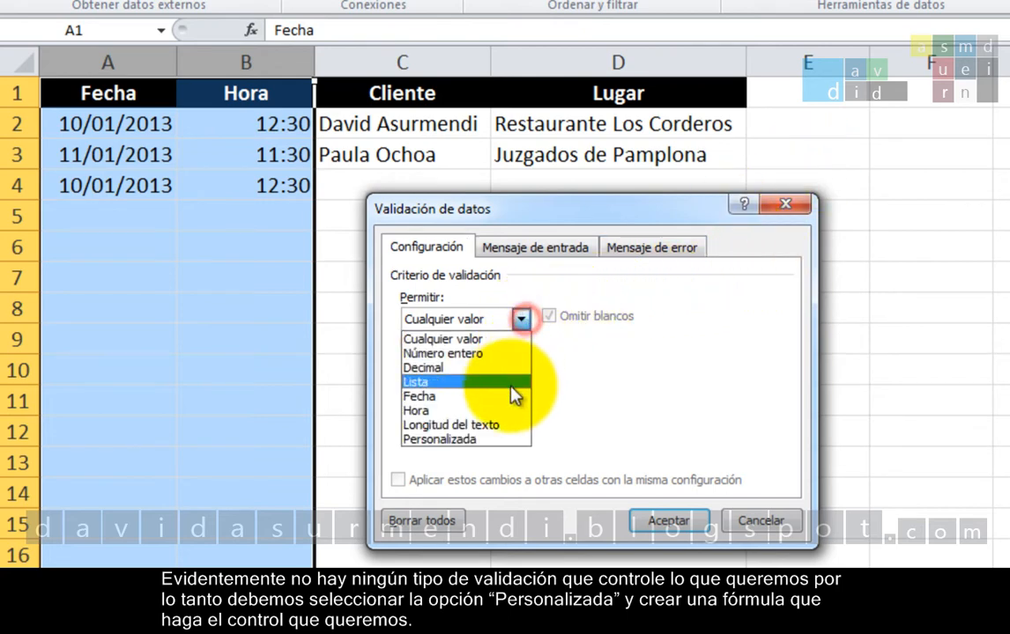
left_click(472, 425)
left_click(527, 325)
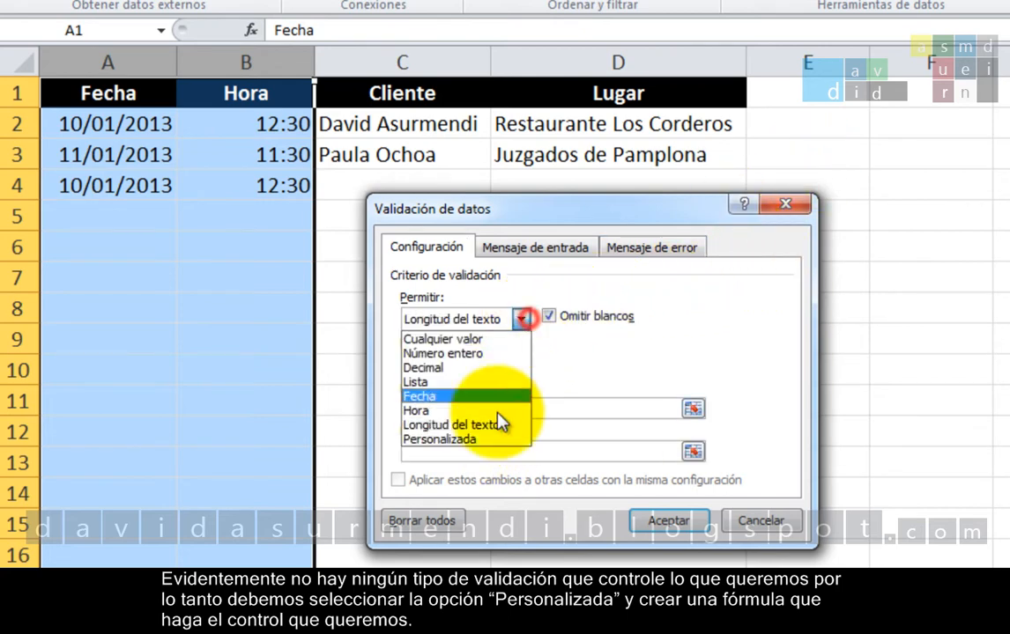
left_click(498, 438)
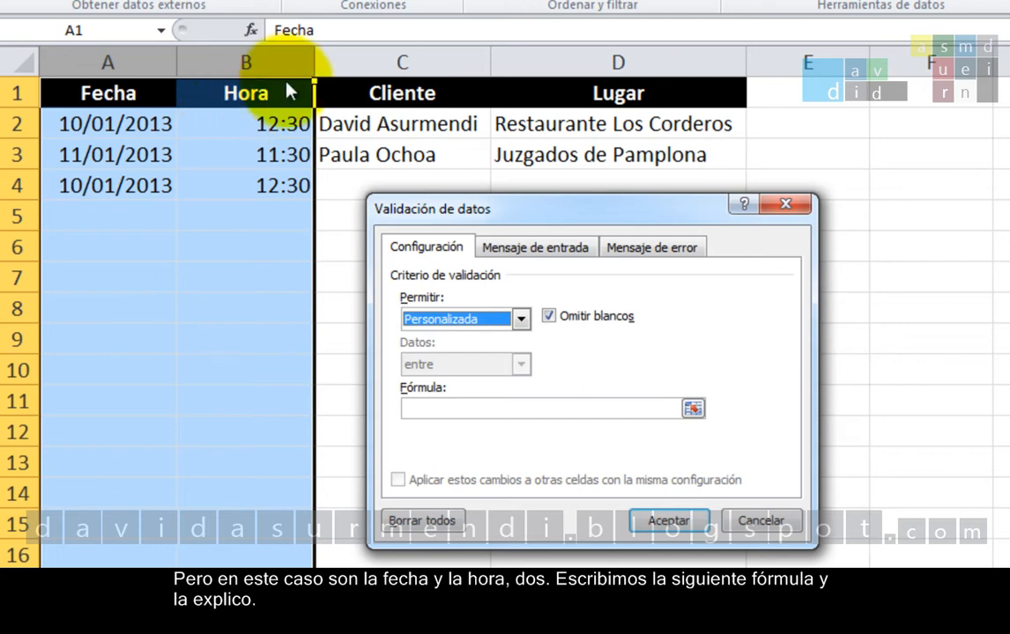
Step: Enter =CONTAR.SI.CONJUNTO(A:A;A1;B:B;B1)=1 as the custom validation formula for the Fecha and Hora columns
left_click(429, 411)
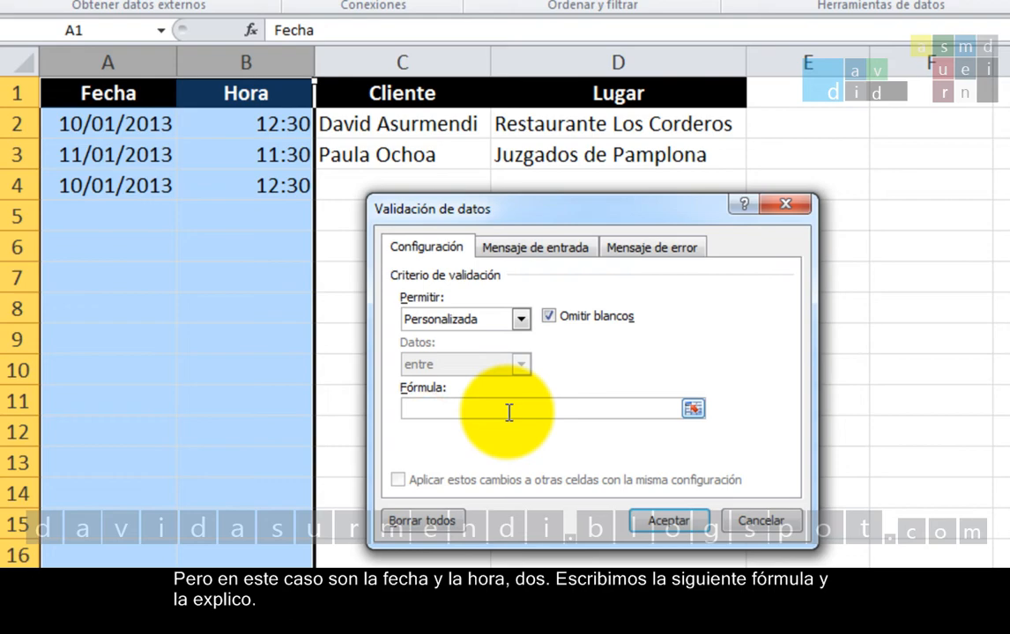
type("=CONTAR.SI.CO")
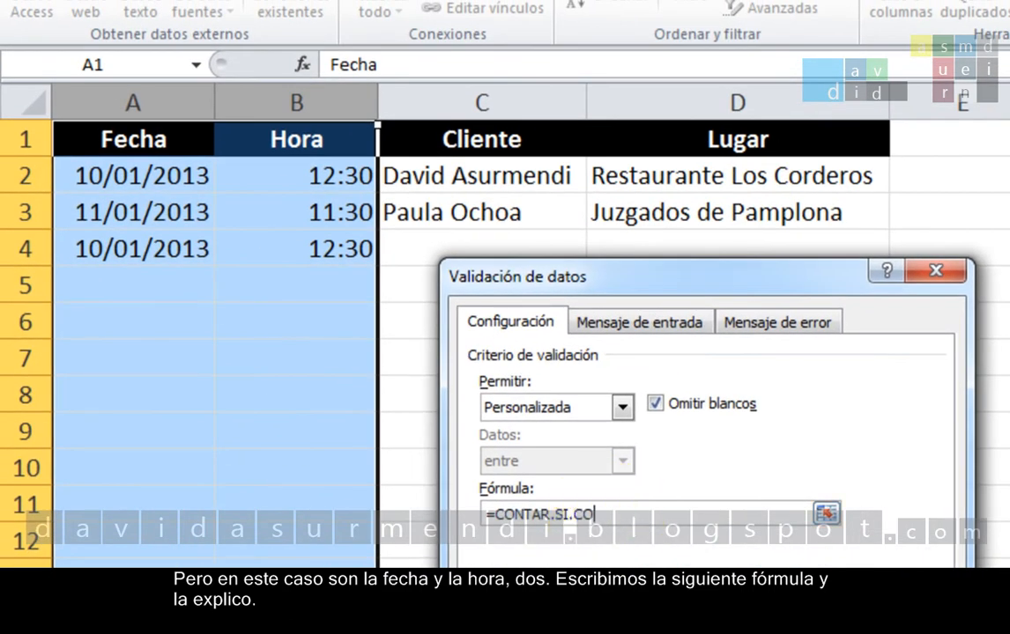
type("NJUNTO(")
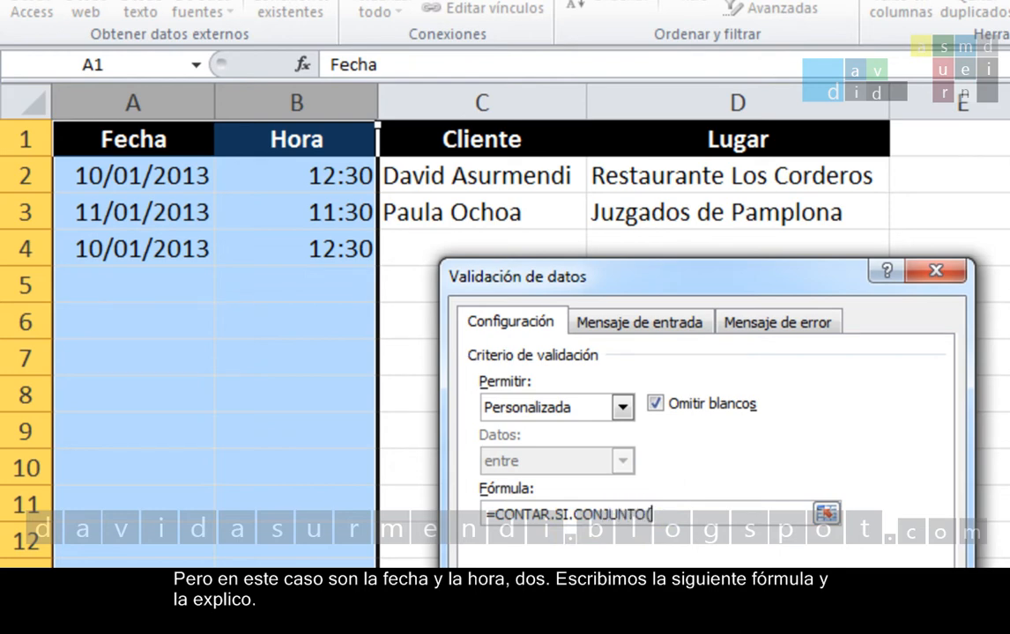
type("A:A;A1;B:B;")
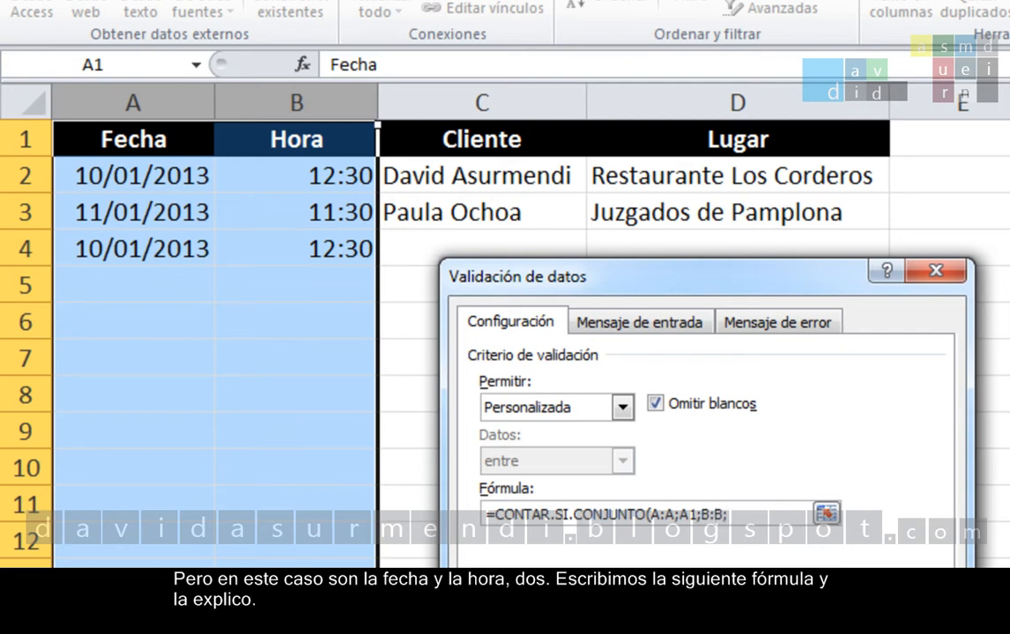
type("B1)=1")
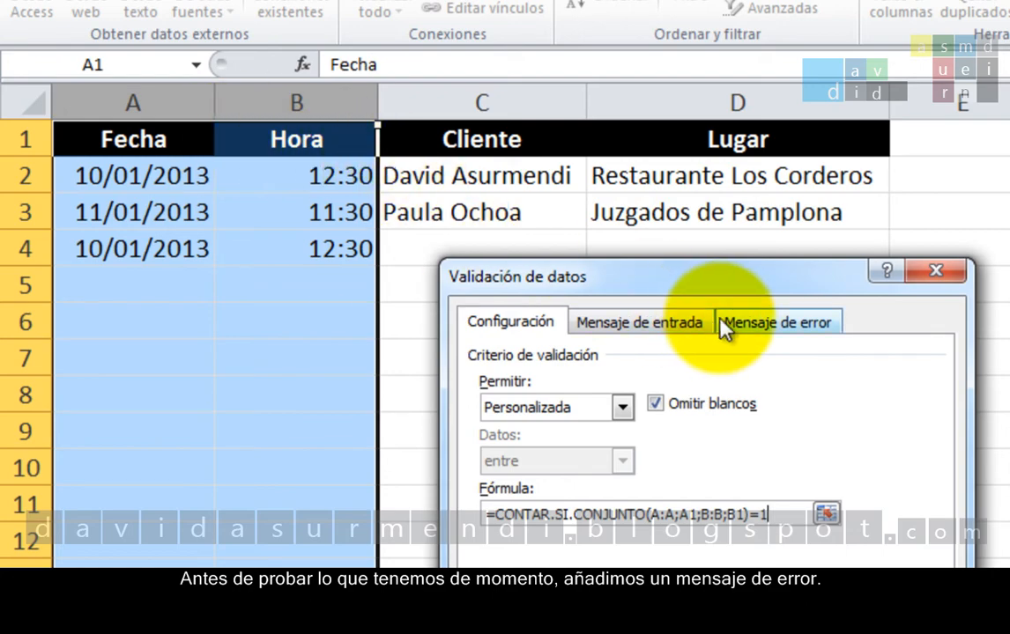
Step: Set the title of the validation's error alert to Error, keeping the Detener style
left_click(761, 322)
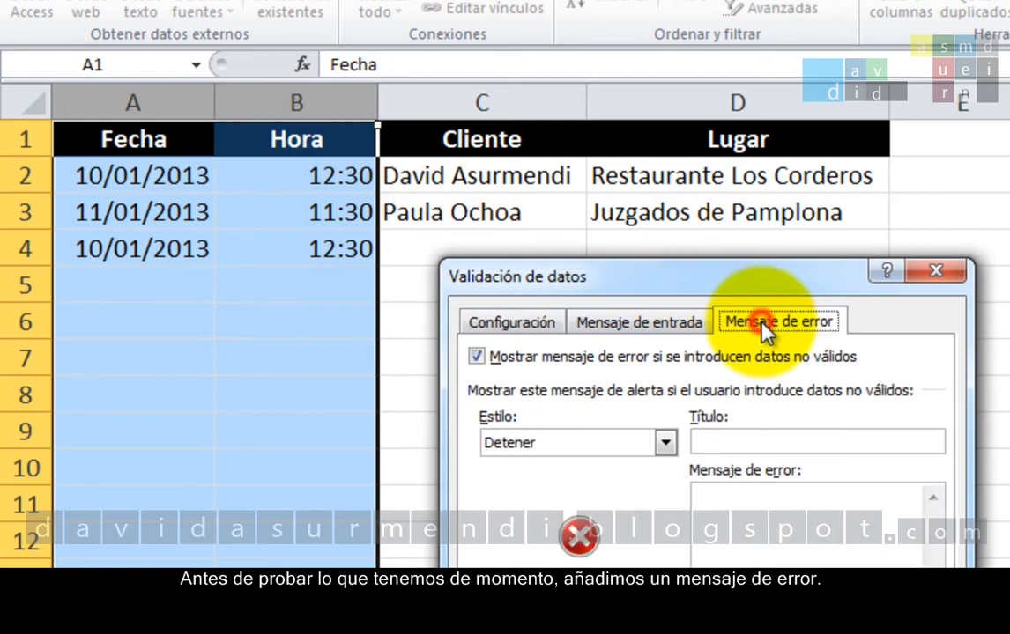
left_click(744, 441)
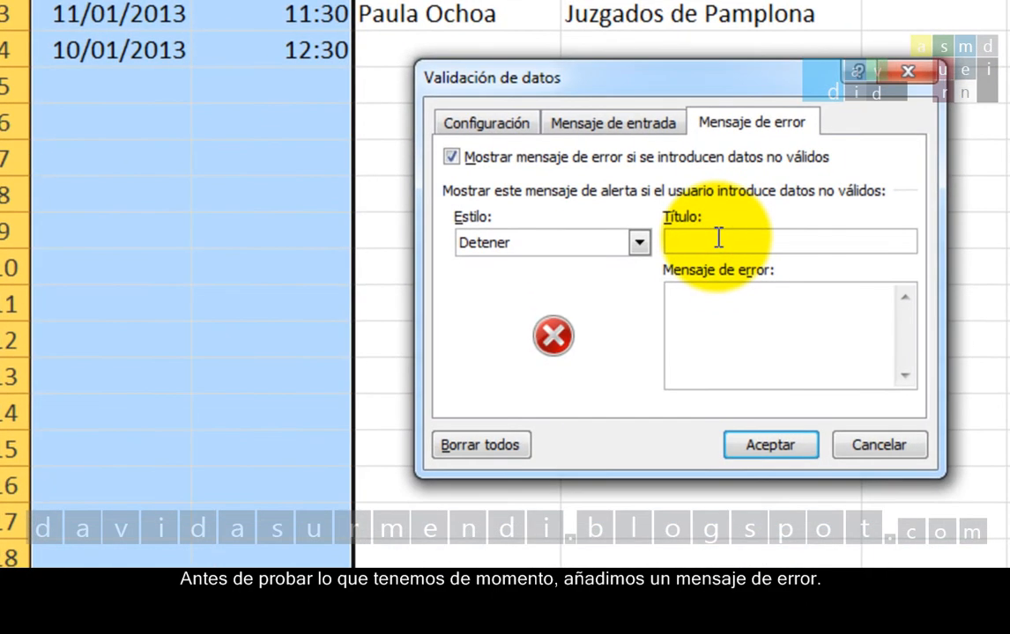
type("eRROR")
key("BackSpace")
key("BackSpace")
key("BackSpace")
key("BackSpace")
key("BackSpace")
type("Error")
key("Tab")
Step: Enter "Ya hay una cita en ese día y hora." as the error message and apply the validation rule
type("Ya ha ")
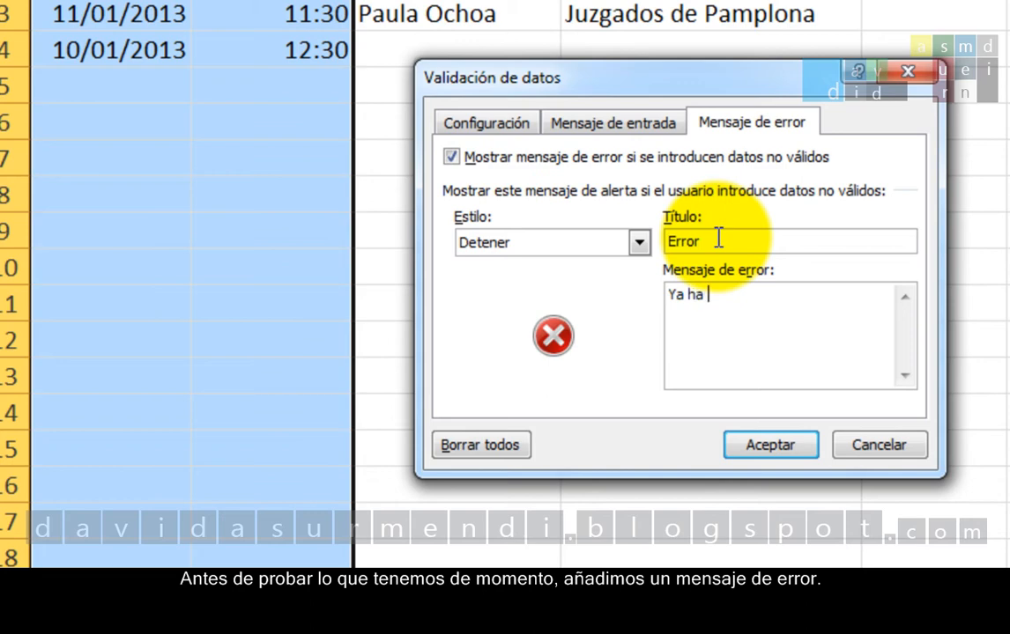
type("y una cita p")
key("BackSpace")
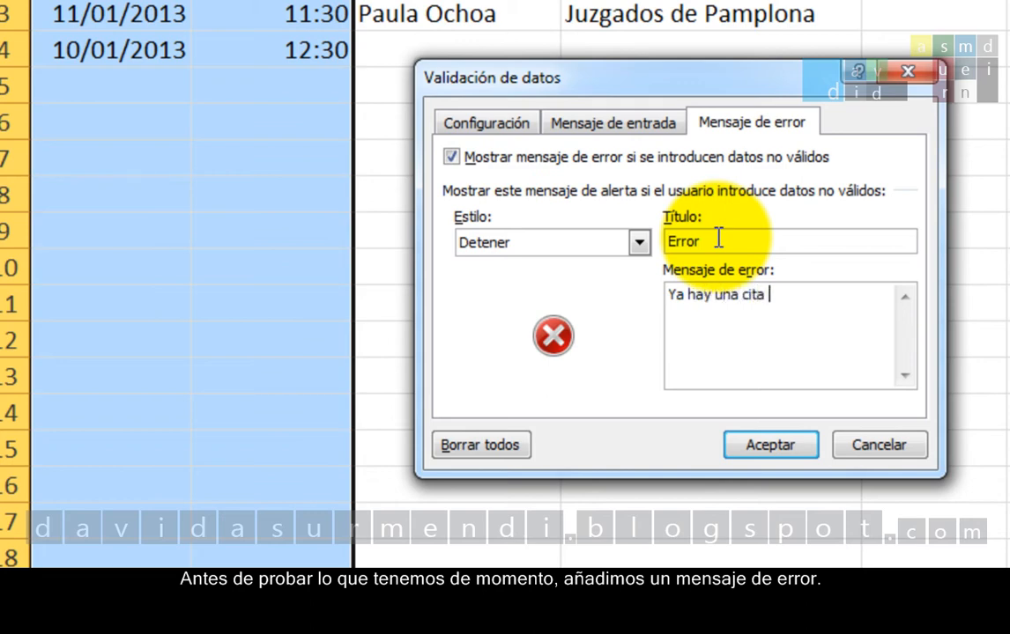
type("en ese día y h")
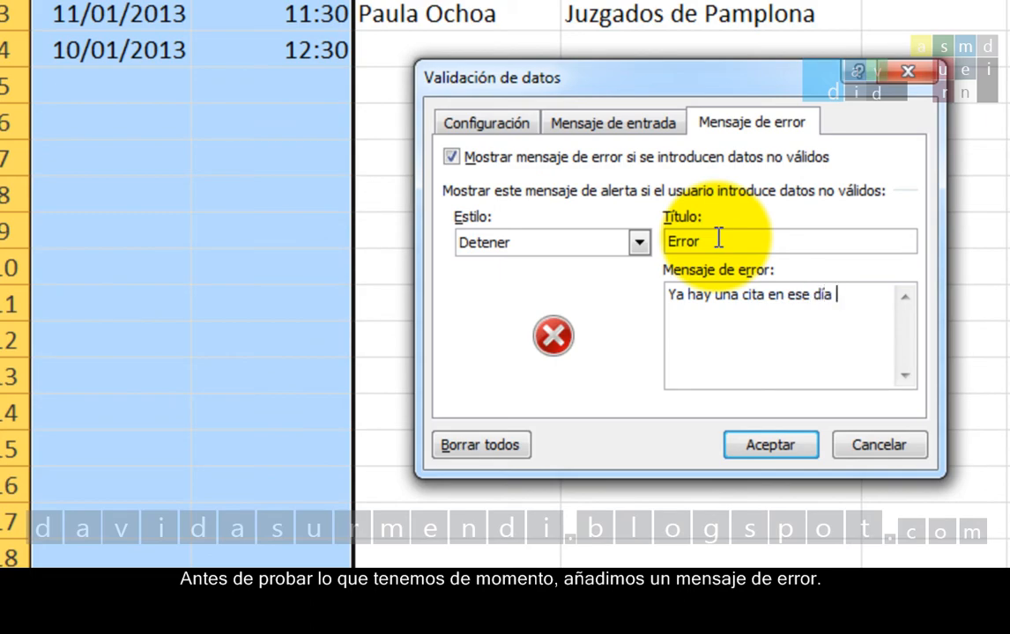
type("ora.")
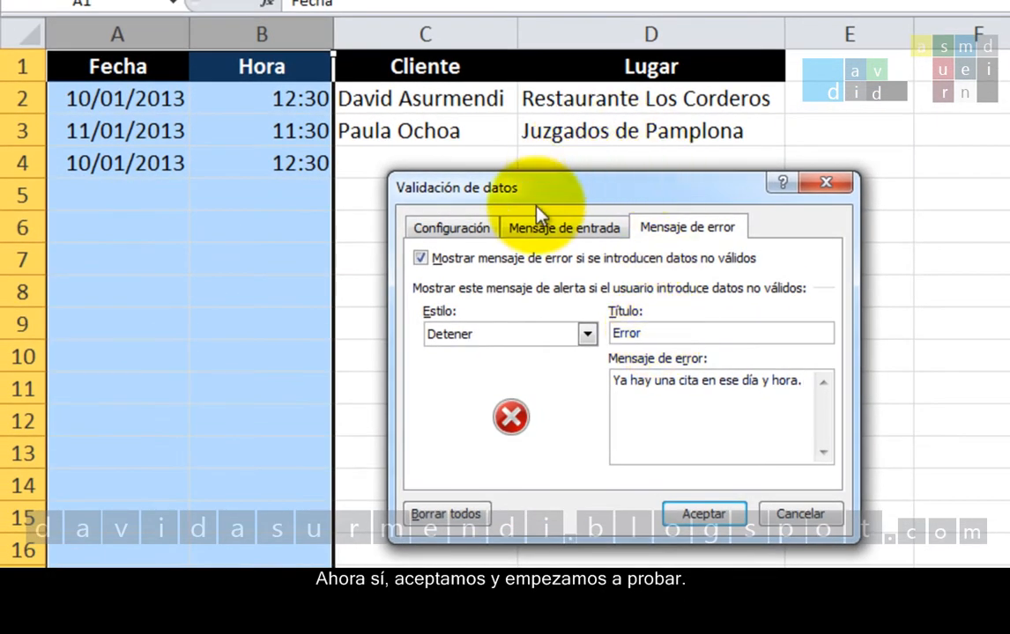
left_click(487, 241)
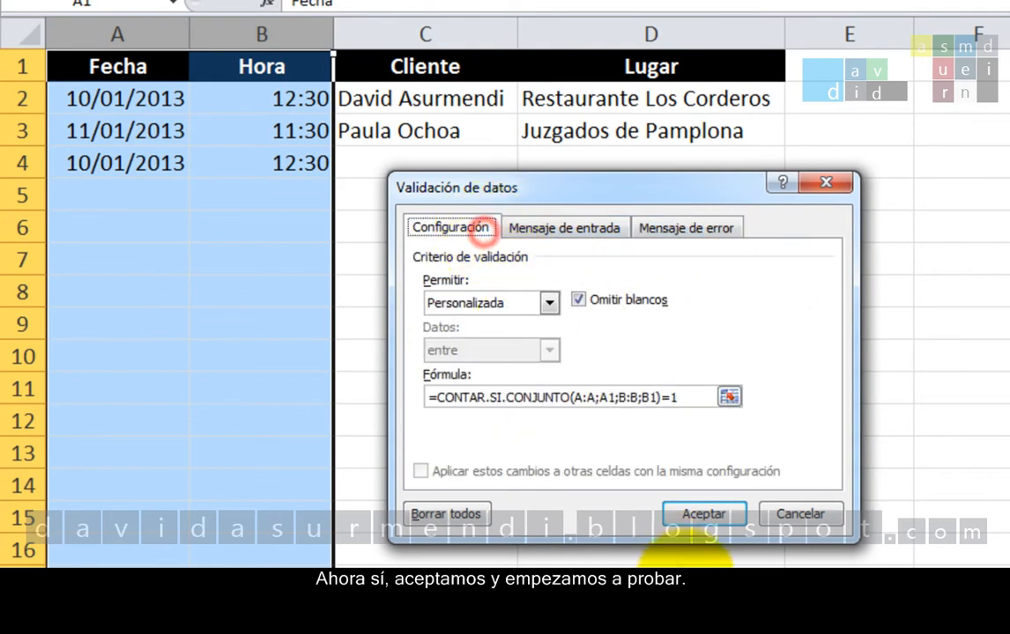
left_click(692, 519)
left_click(693, 522)
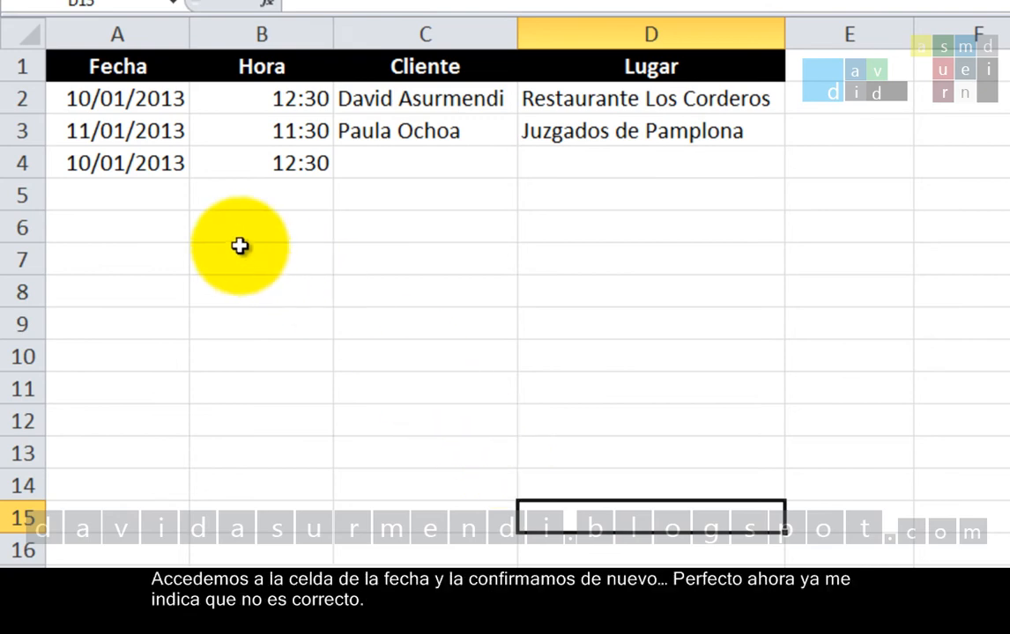
Step: Test the rule by reconfirming the existing date in cell A4, and cancel the error alert
double_click(181, 159)
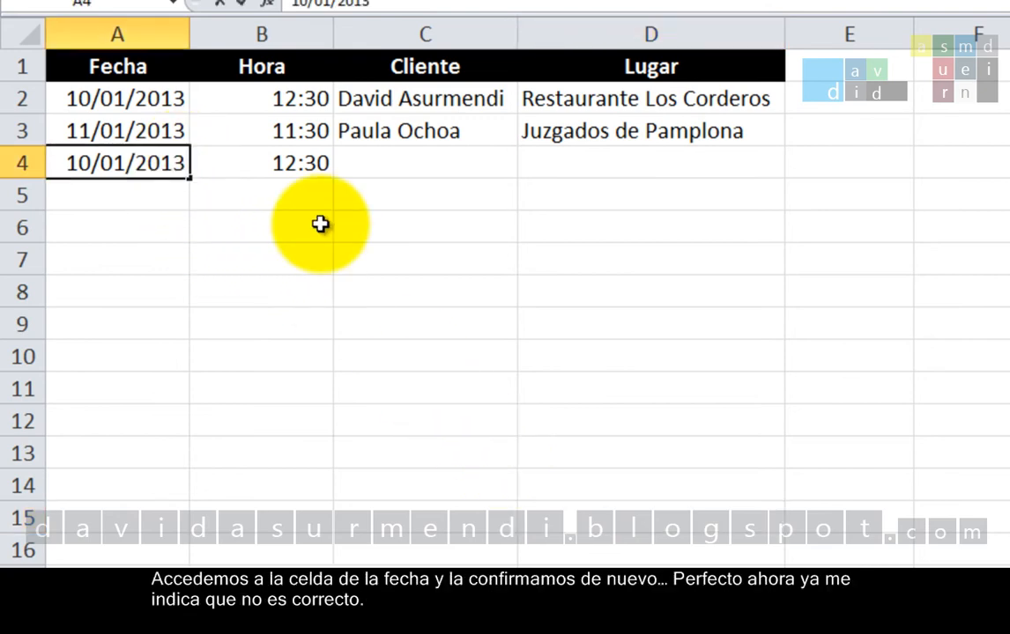
key("Return")
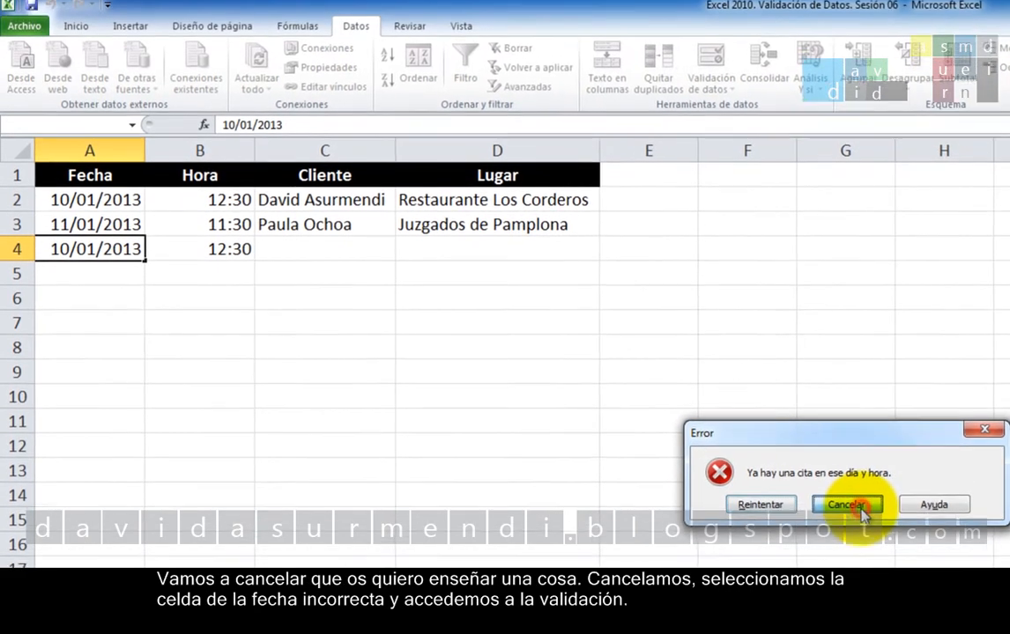
left_click(842, 426)
left_click(859, 437)
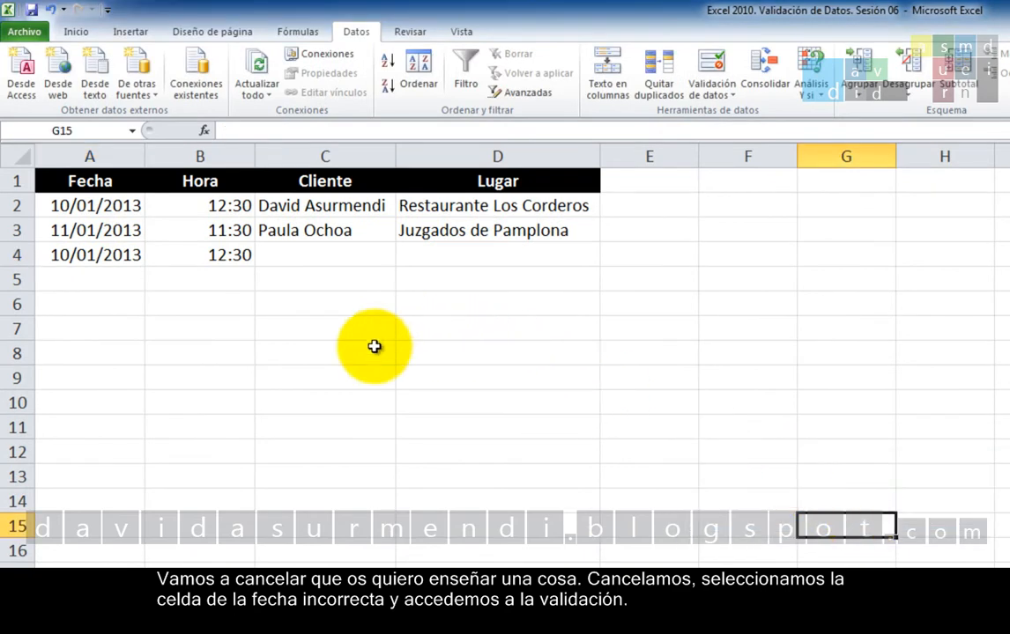
Step: Examine the validation formula that applies to date cell A4, and close the settings without changes
left_click(120, 270)
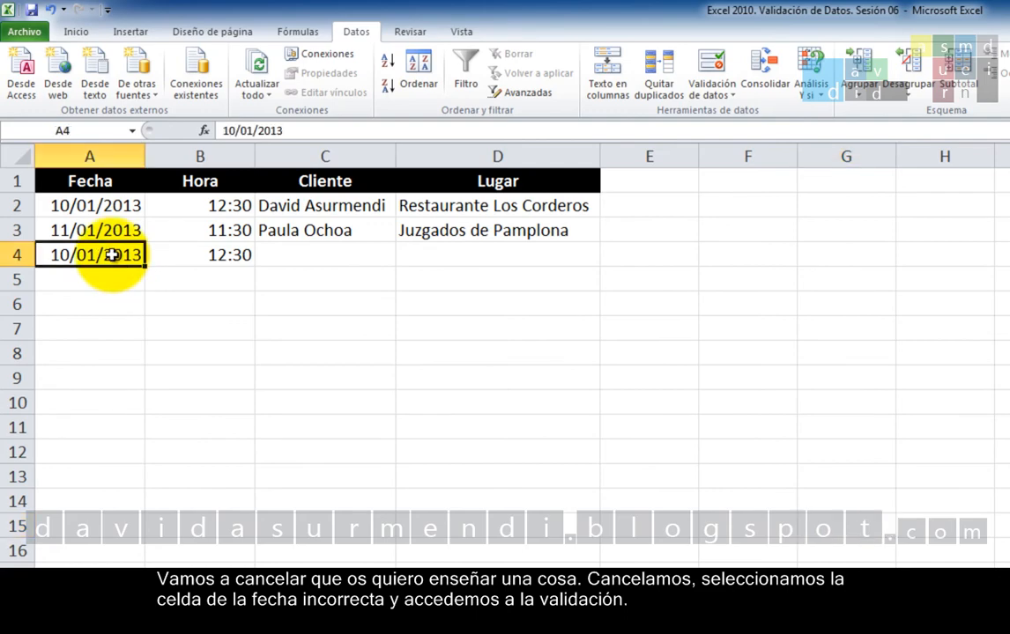
left_click(700, 82)
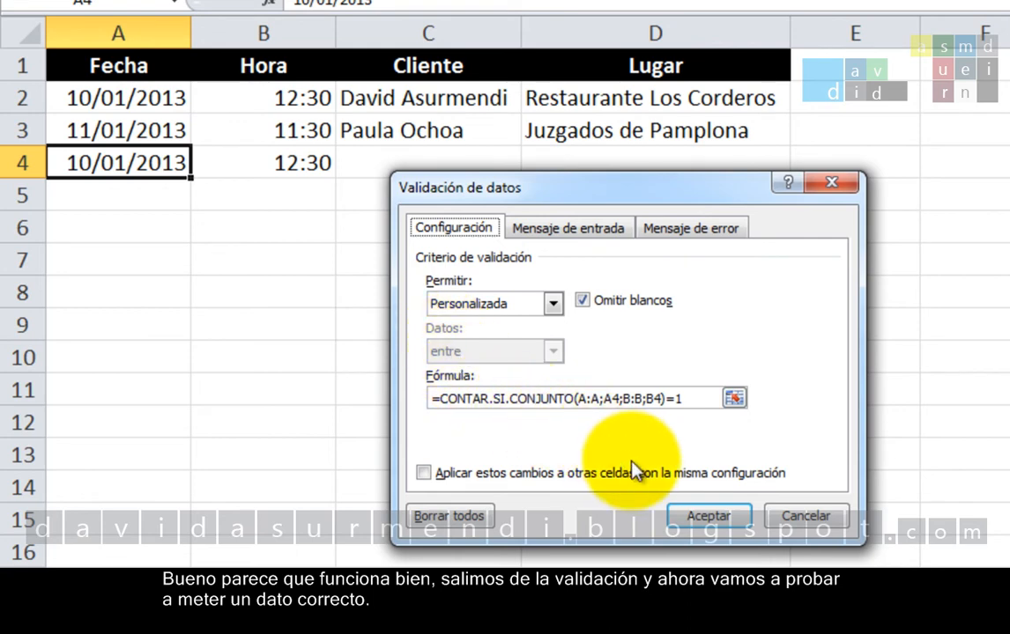
left_click(782, 520)
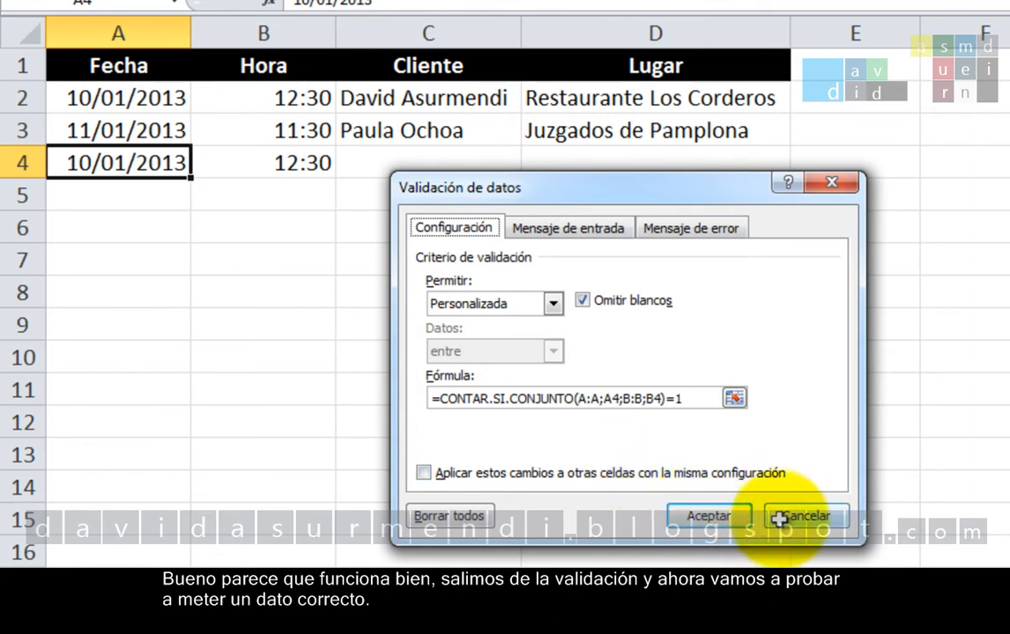
left_click(777, 518)
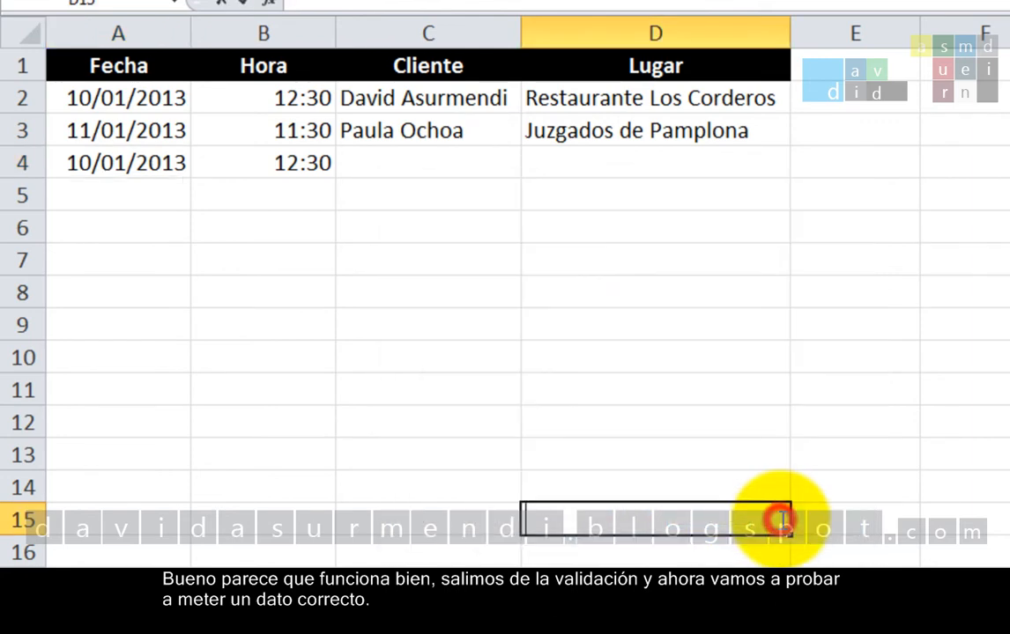
Step: Change the date in cell A4 to 11/01/2013, matching the second appointment's date
left_click(154, 164)
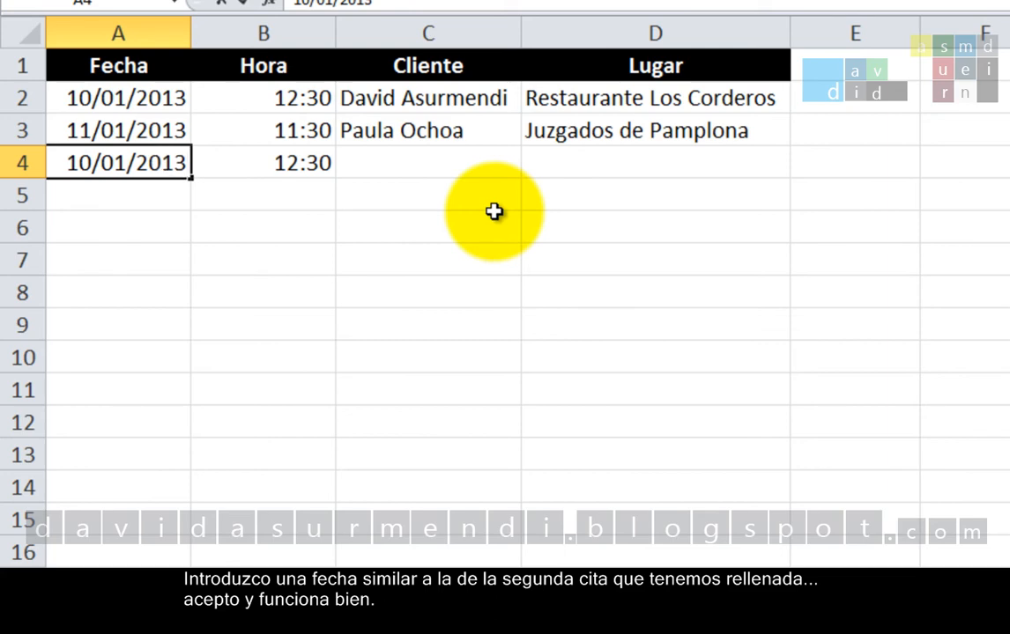
key("Left")
key("Left")
key("Left")
key("Left")
key("Left")
key("Left")
key("Left")
key("Left")
key("BackSpace")
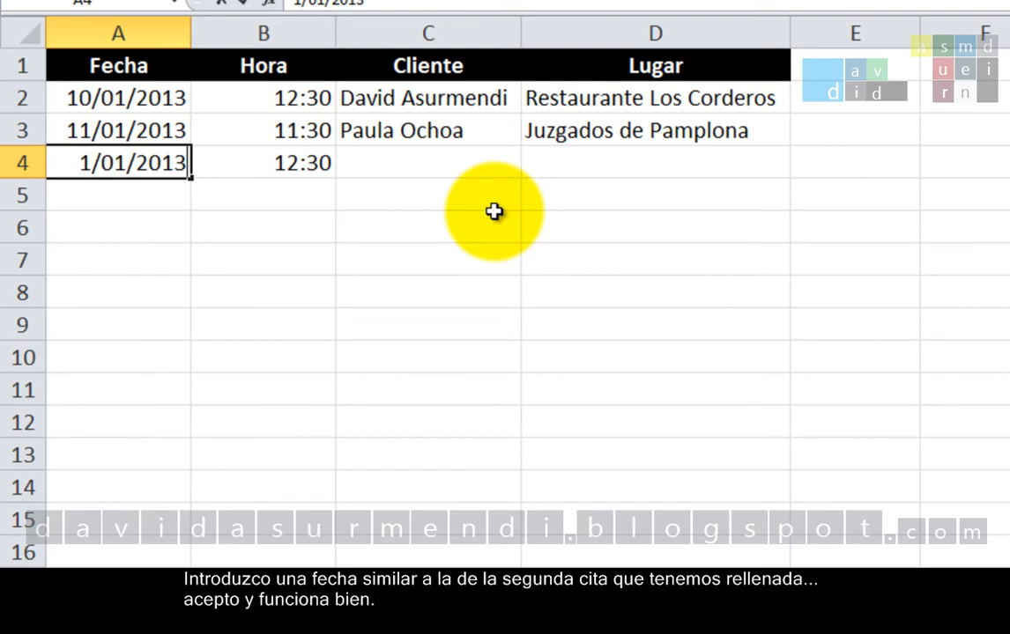
key("Left")
key("Left")
key("Left")
key("Left")
key("Left")
key("Left")
key("Left")
type("1")
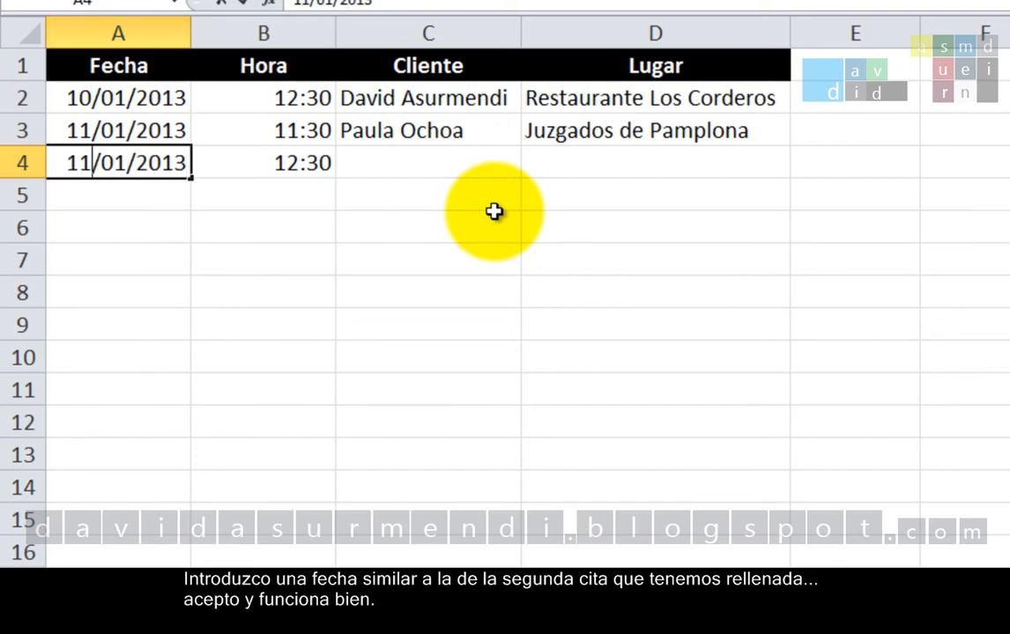
key("Return")
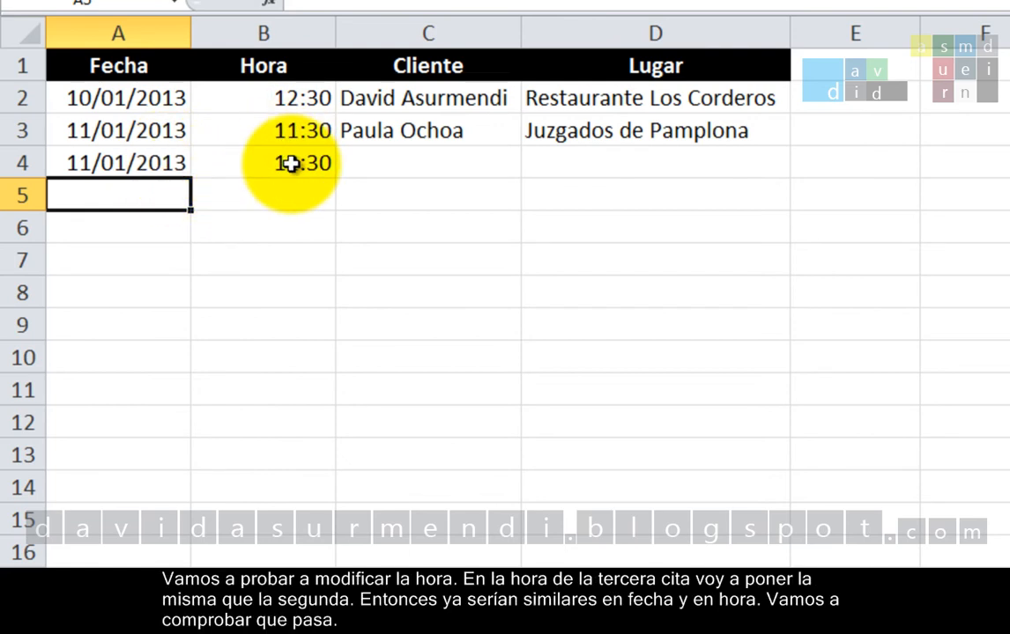
Step: Change the time in cell B4 to 11:30 so that row 4 duplicates the second appointment
key("Up")
key("Right")
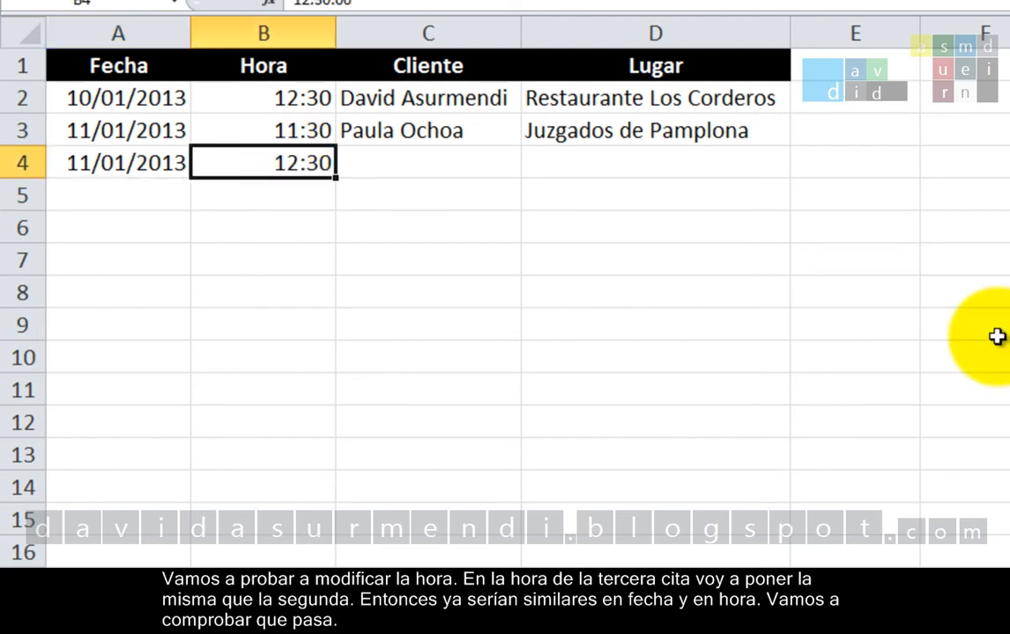
key("F2")
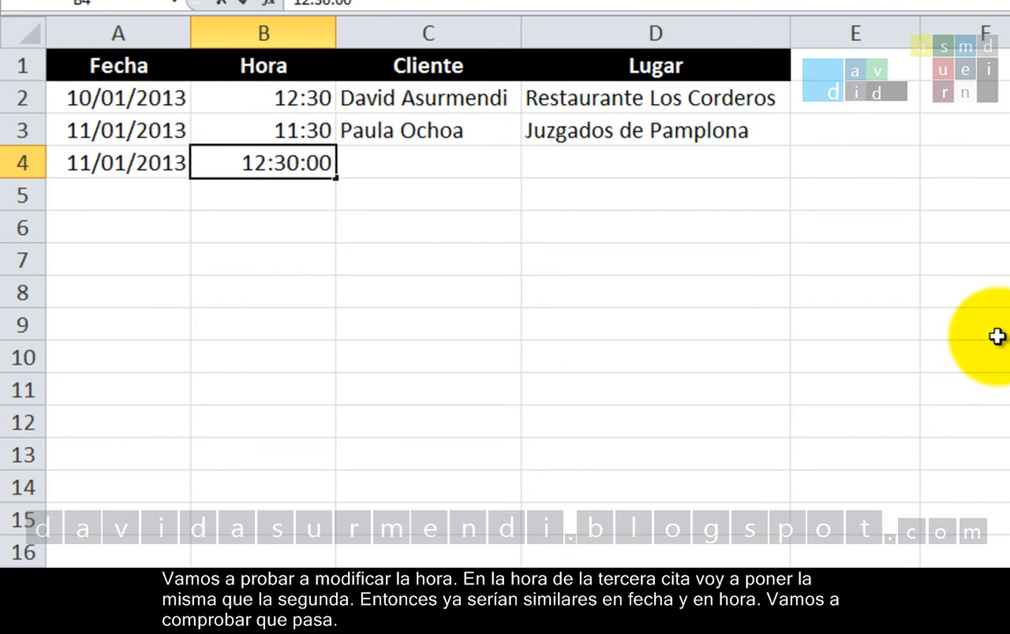
key("Left")
key("Left")
key("Left")
key("Left")
key("Left")
key("Left")
key("BackSpace")
type("1")
key("Return")
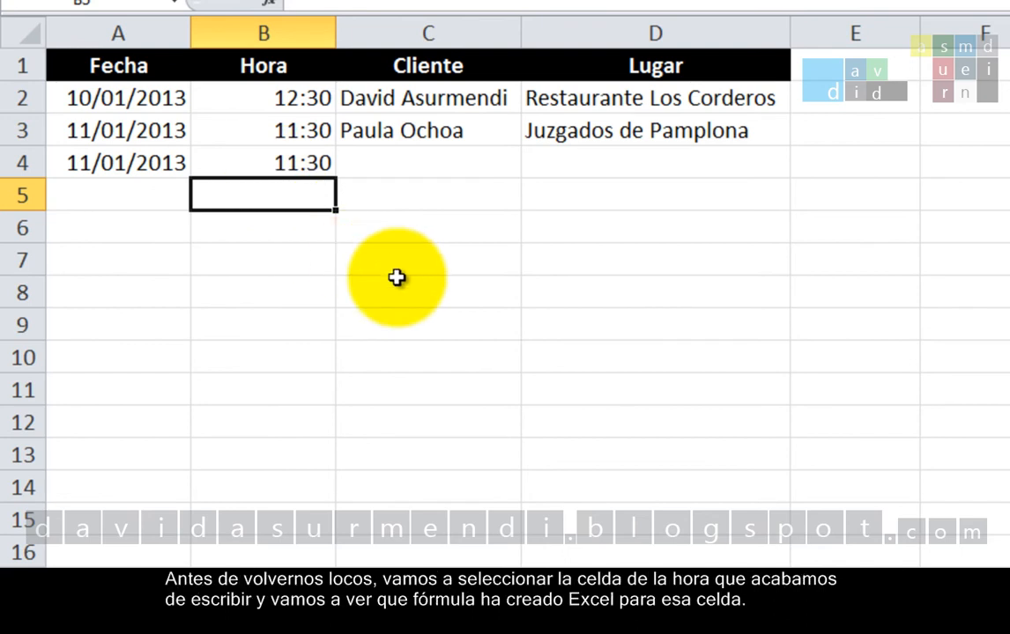
Step: Examine the validation formula that applies to time cell B4, and close the settings without changes
double_click(273, 165)
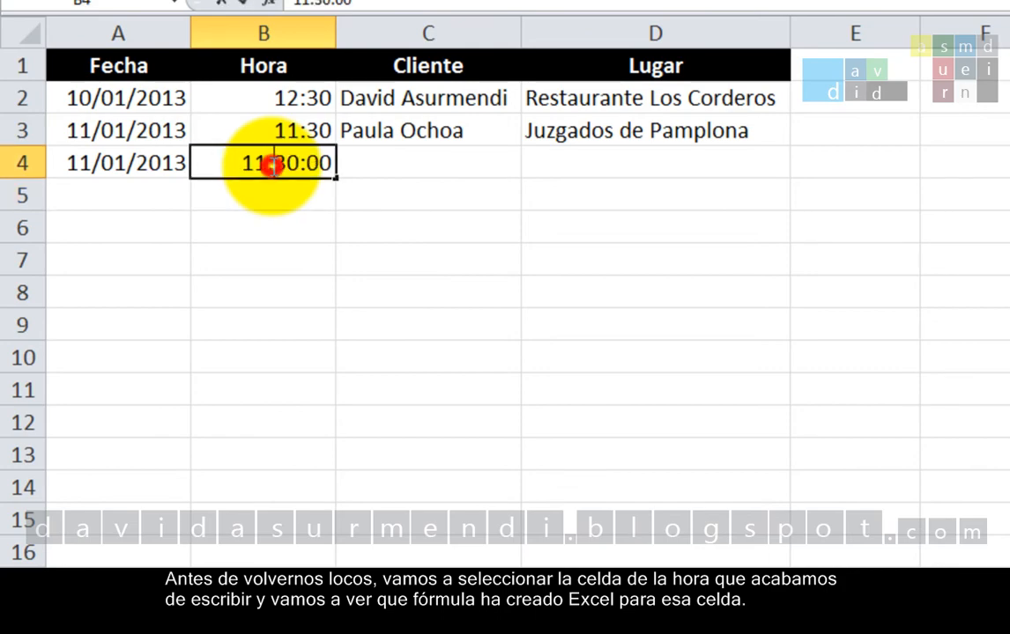
key("Return")
left_click(297, 165)
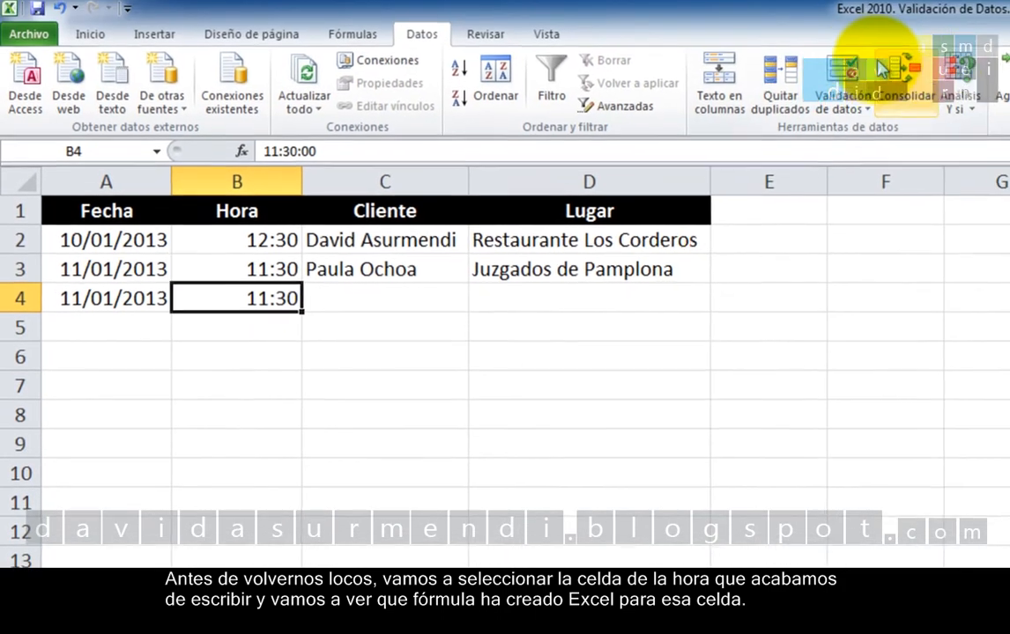
left_click(859, 76)
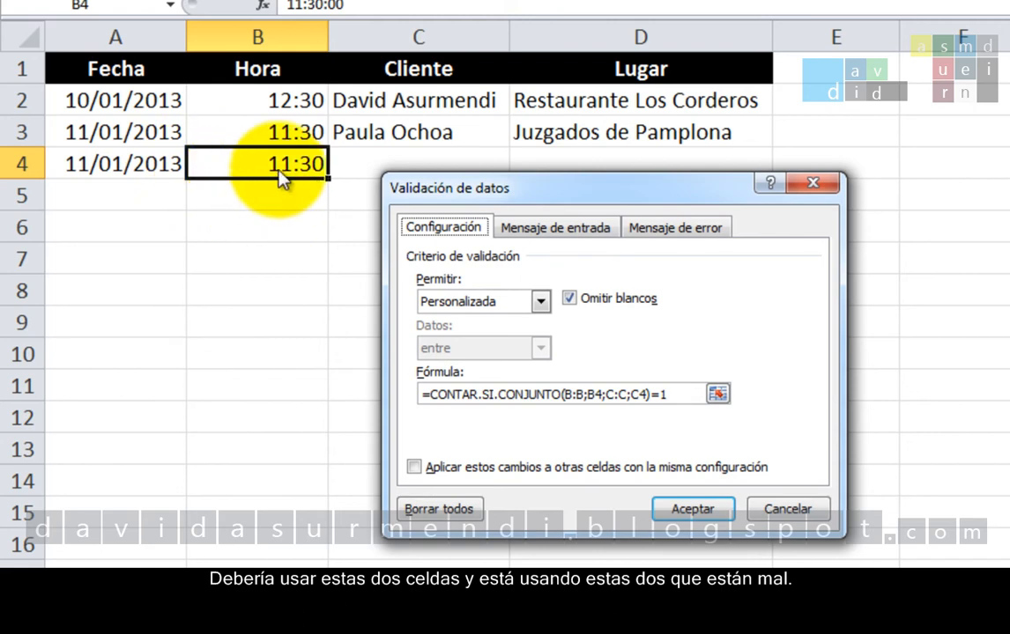
left_click_drag(390, 180, 388, 213)
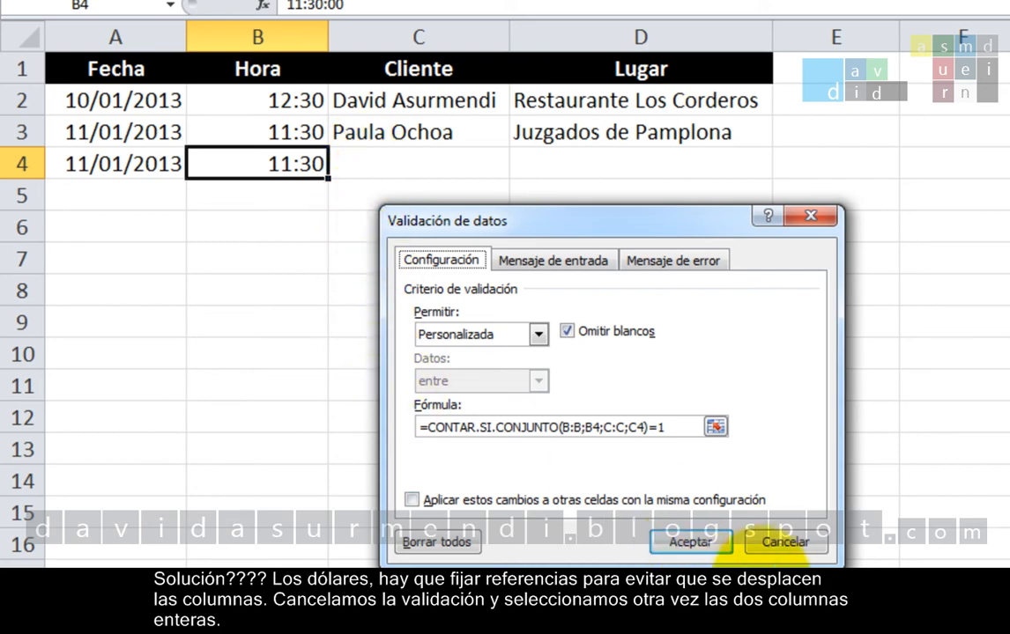
left_click(770, 543)
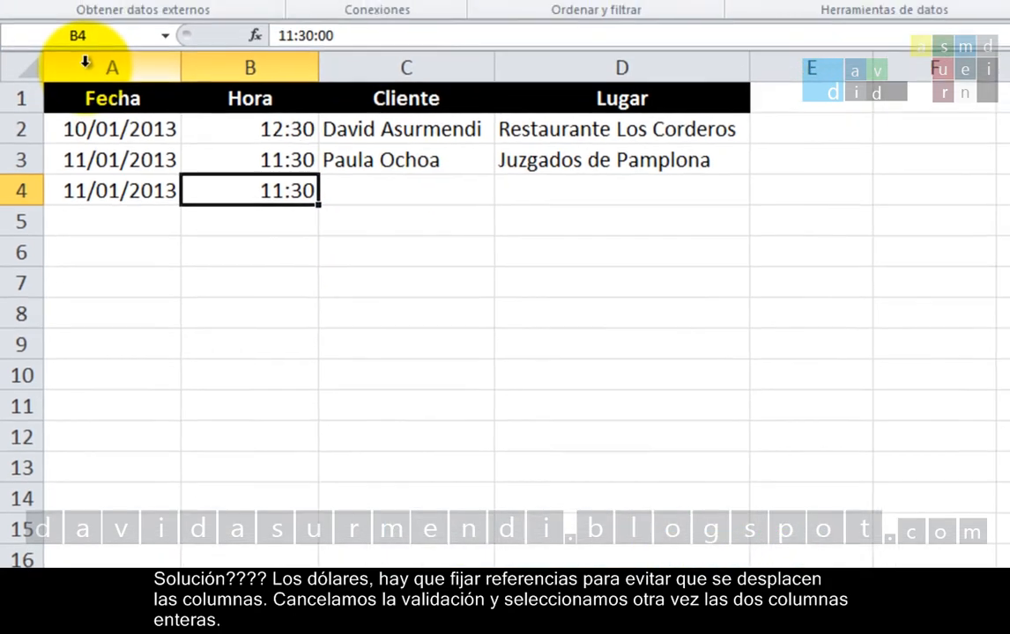
Step: Edit the validation formula of the whole columns A and B, making its ranges absolute as $A:$A and $B:$B
left_click_drag(86, 62, 212, 76)
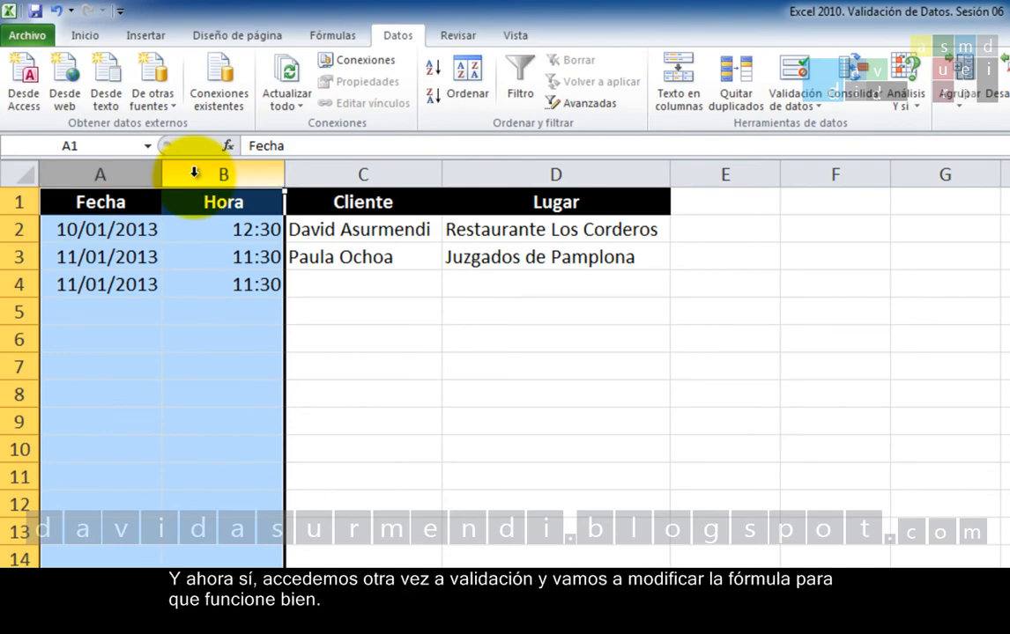
left_click(795, 69)
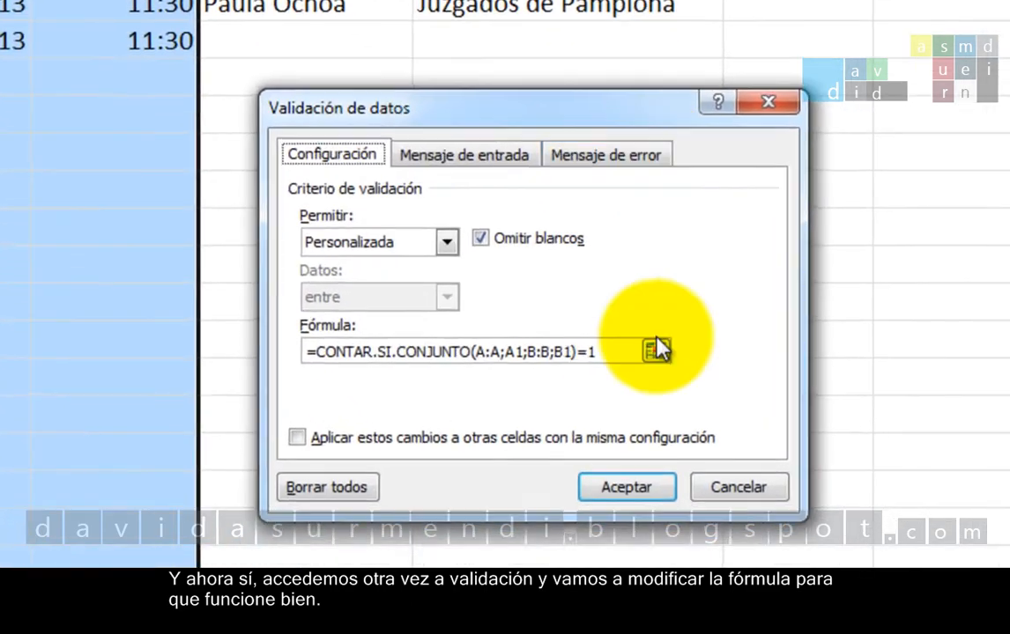
left_click(523, 414)
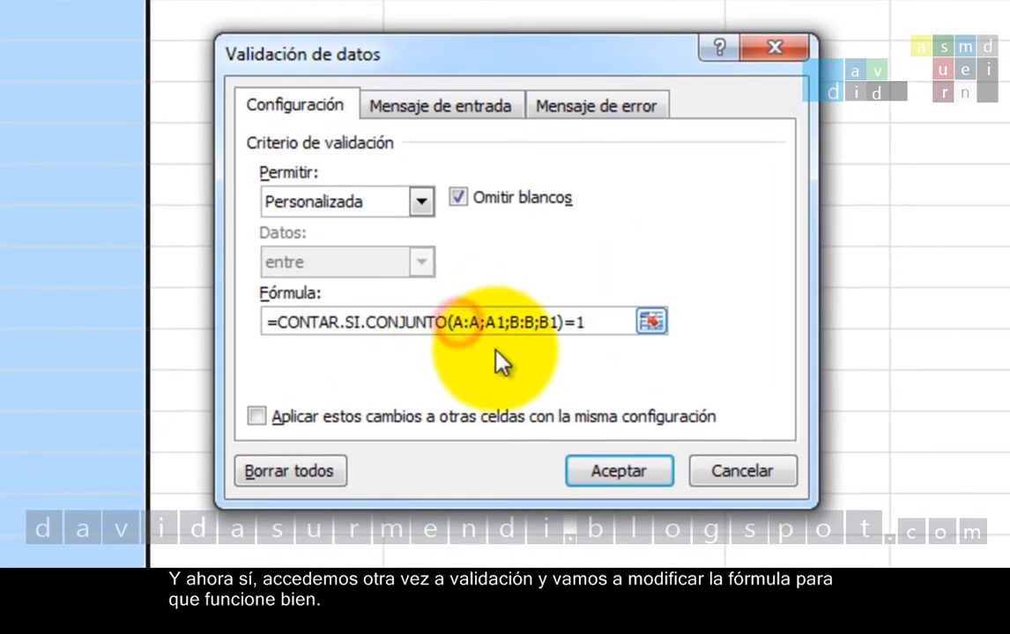
key("F4")
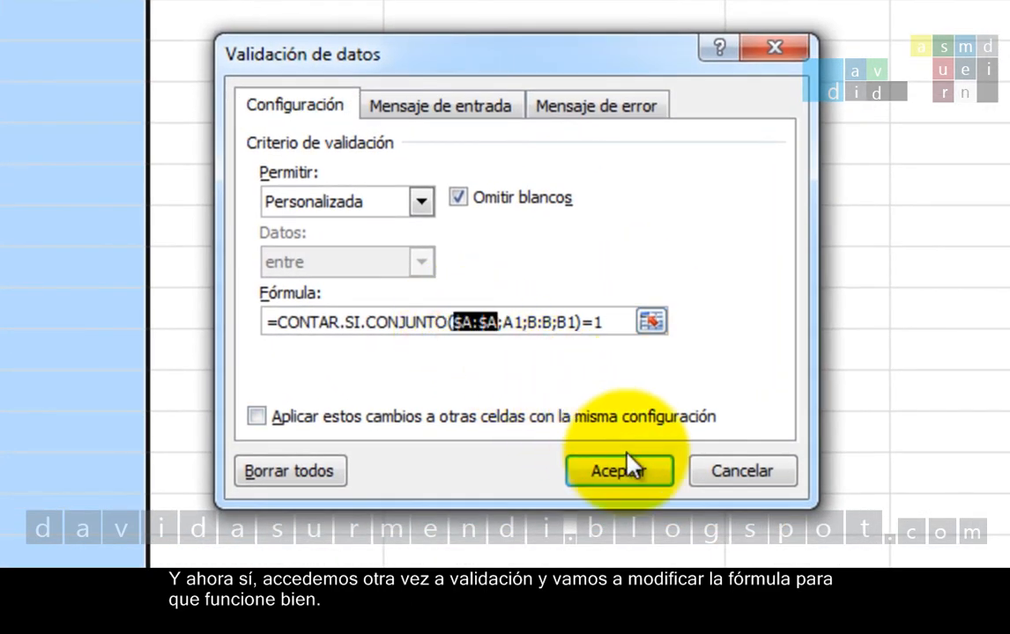
left_click(546, 323)
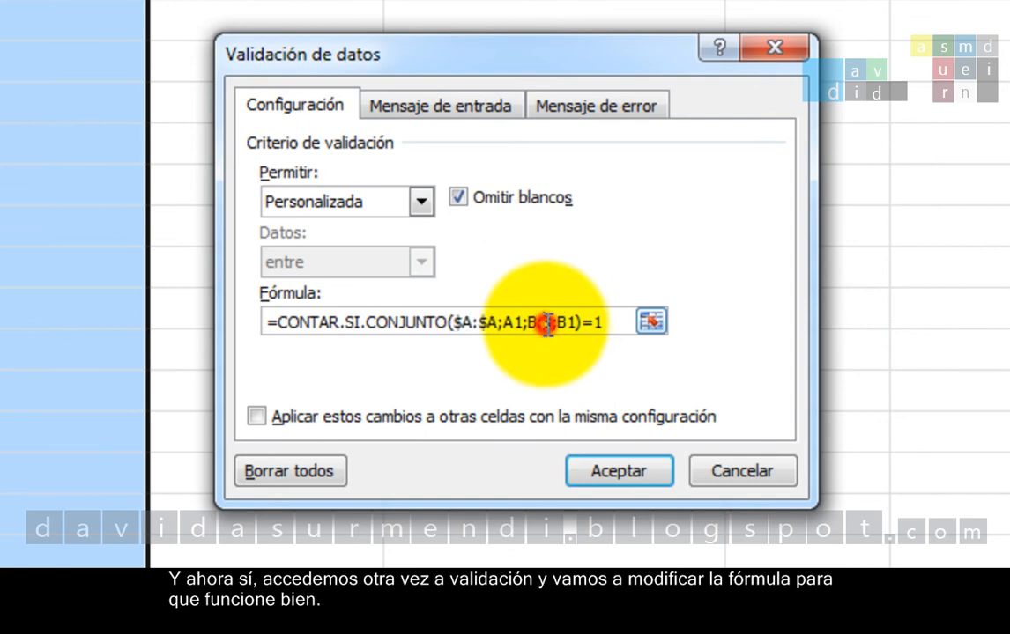
key("F4")
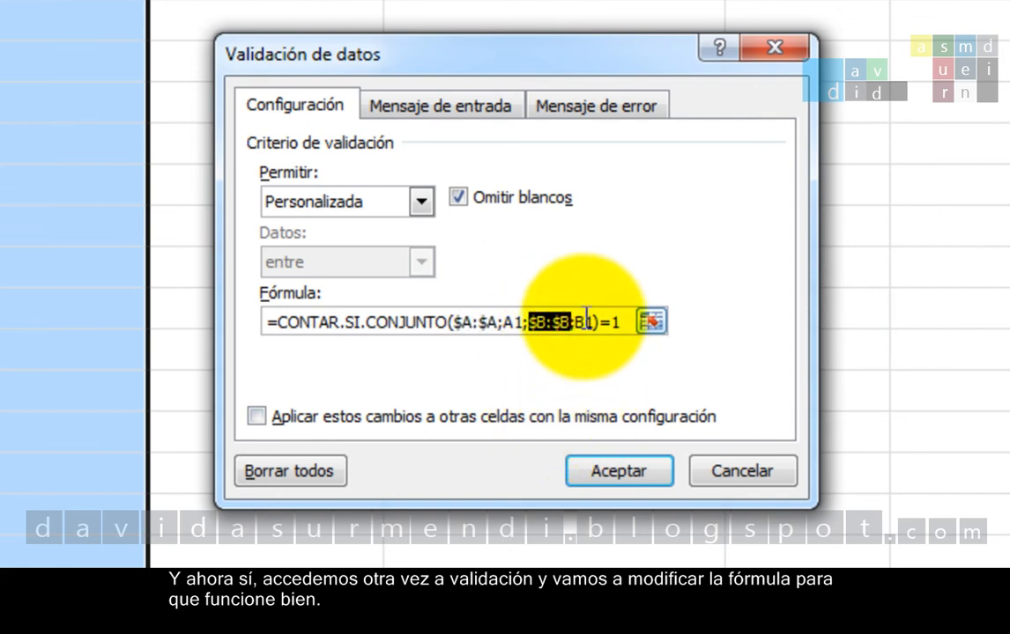
Step: Anchor only the column of the B1 criterion in the validation formula, making it $B1
left_click(581, 323)
key("F4")
type("1")
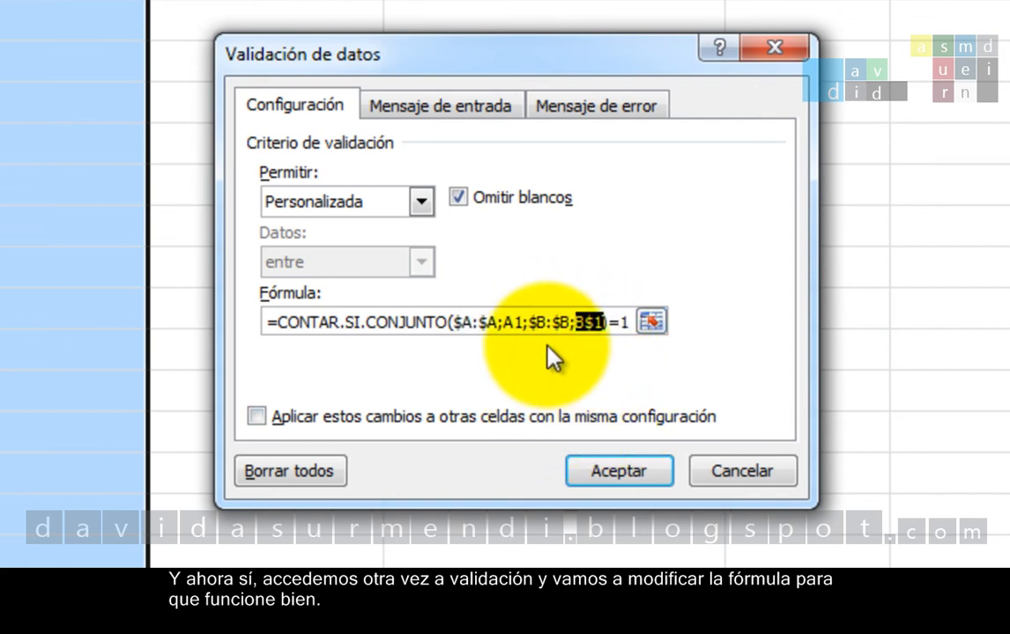
key("F4")
key("F4")
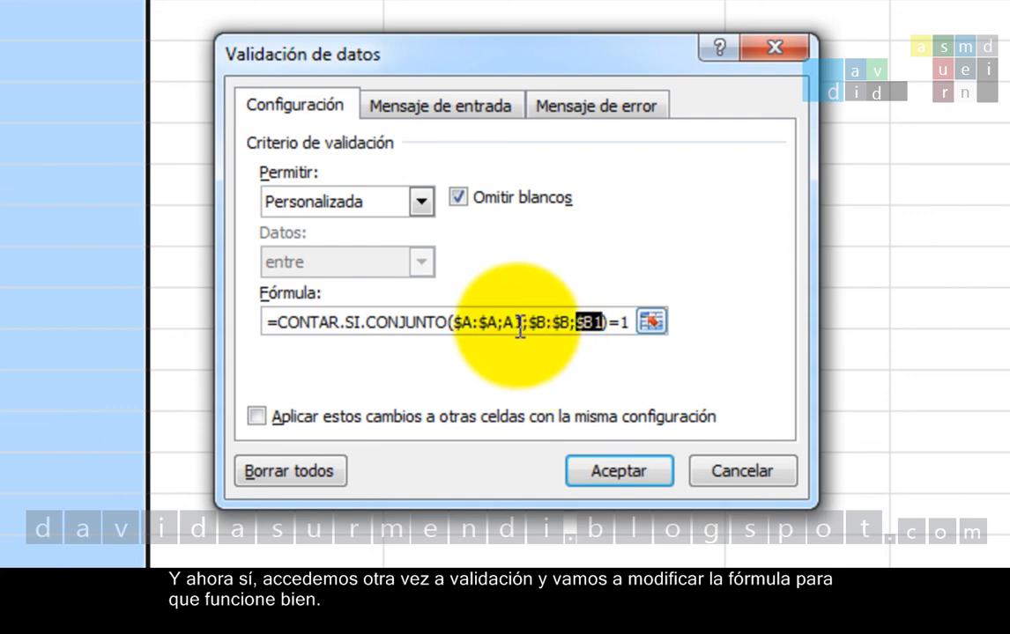
Step: Anchor only the column of the A1 criterion in the validation formula, making it $A1, and apply the corrected rule
left_click(516, 322)
key("F4")
key("F4")
key("F4")
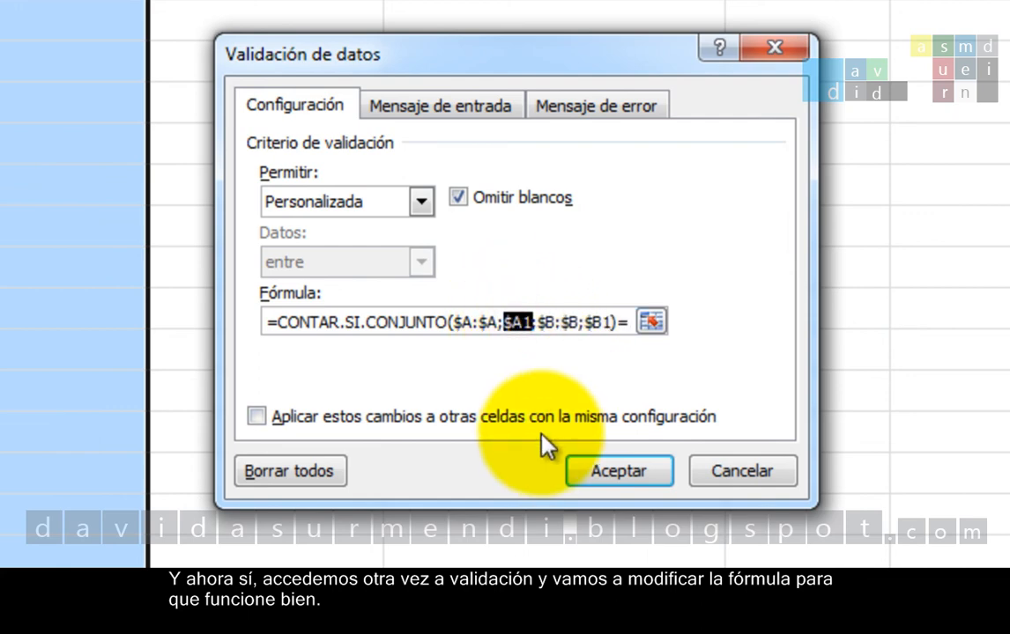
left_click(624, 331)
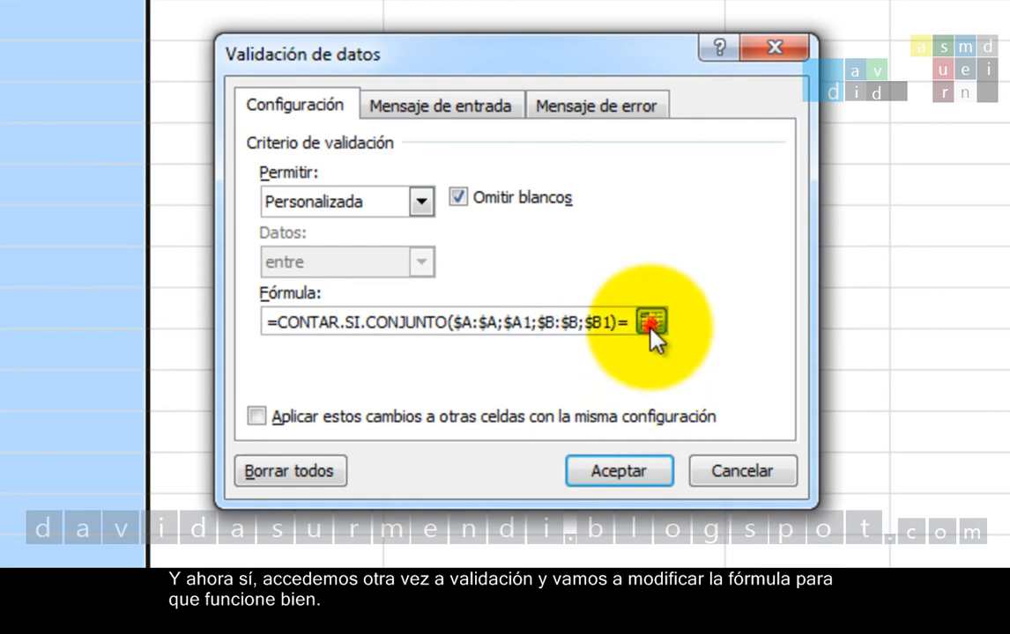
left_click(651, 325)
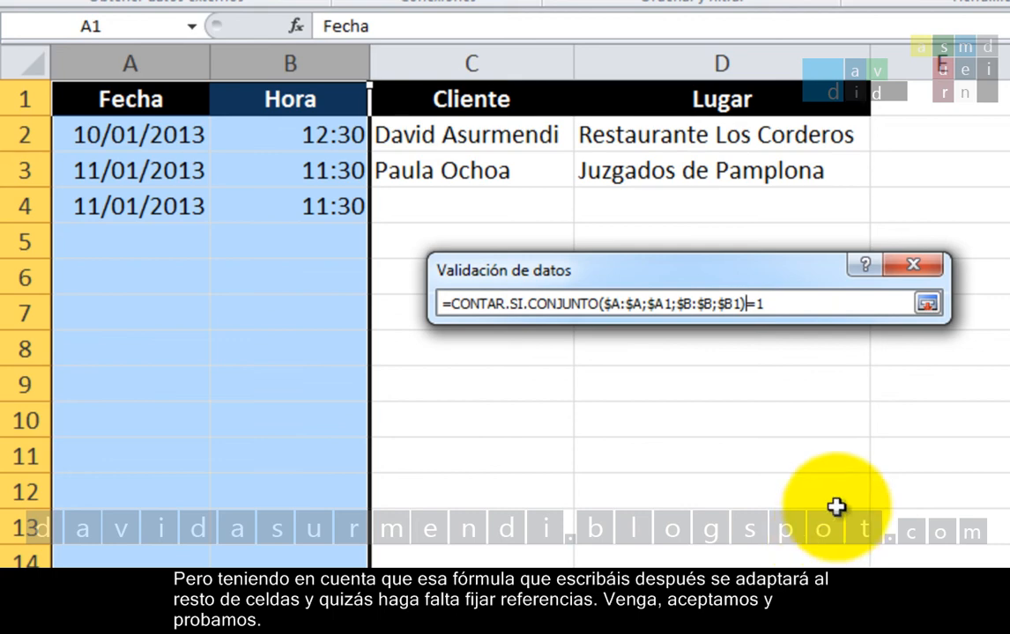
left_click(927, 303)
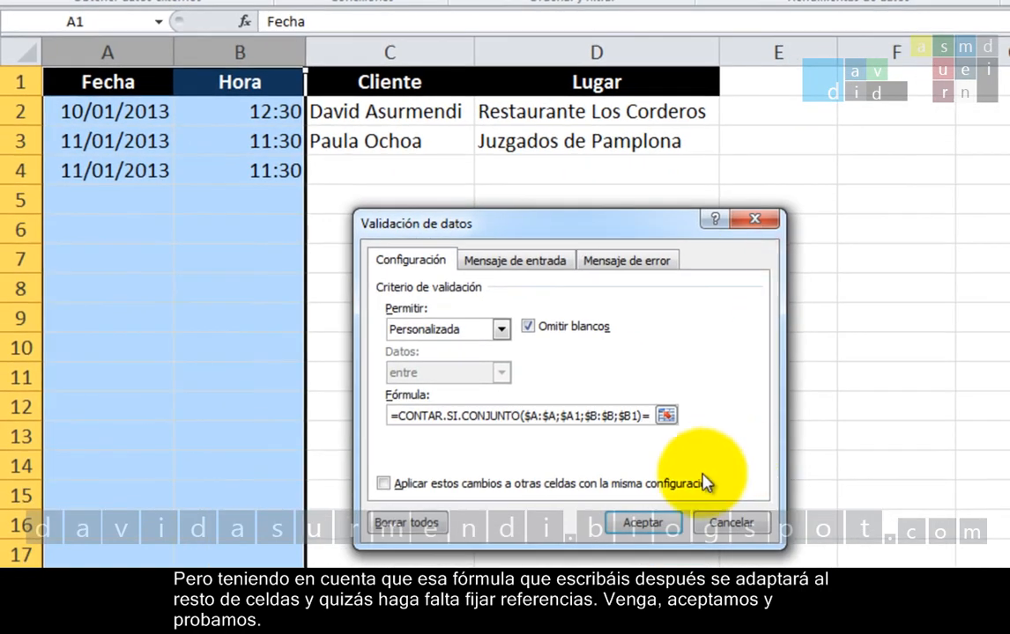
left_click(659, 531)
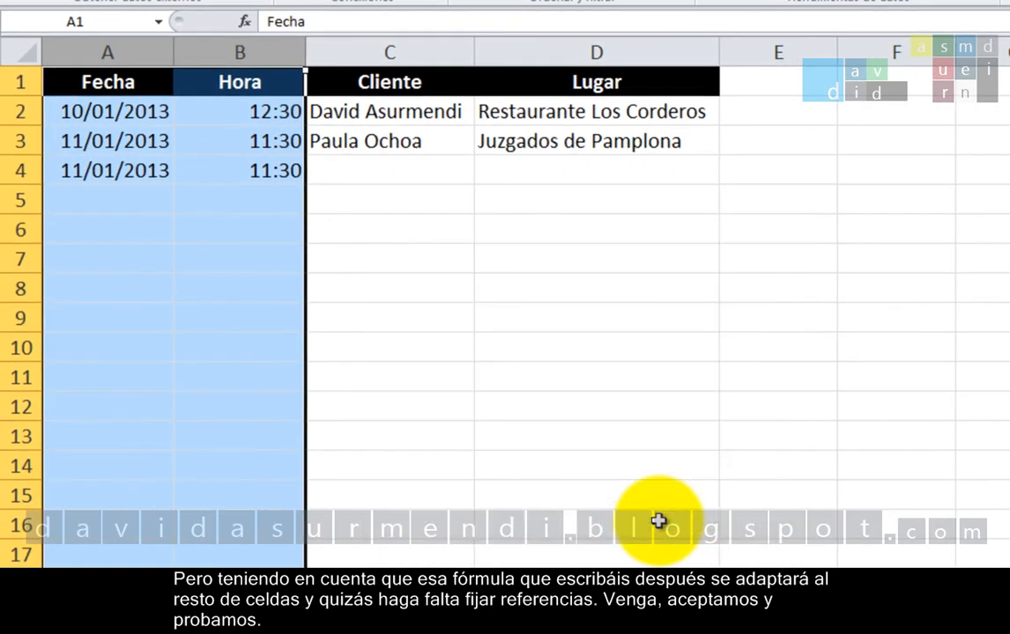
Step: Re-enter the existing time in cell B4 without changing it to test the corrected validation
left_click(296, 168)
double_click(296, 167)
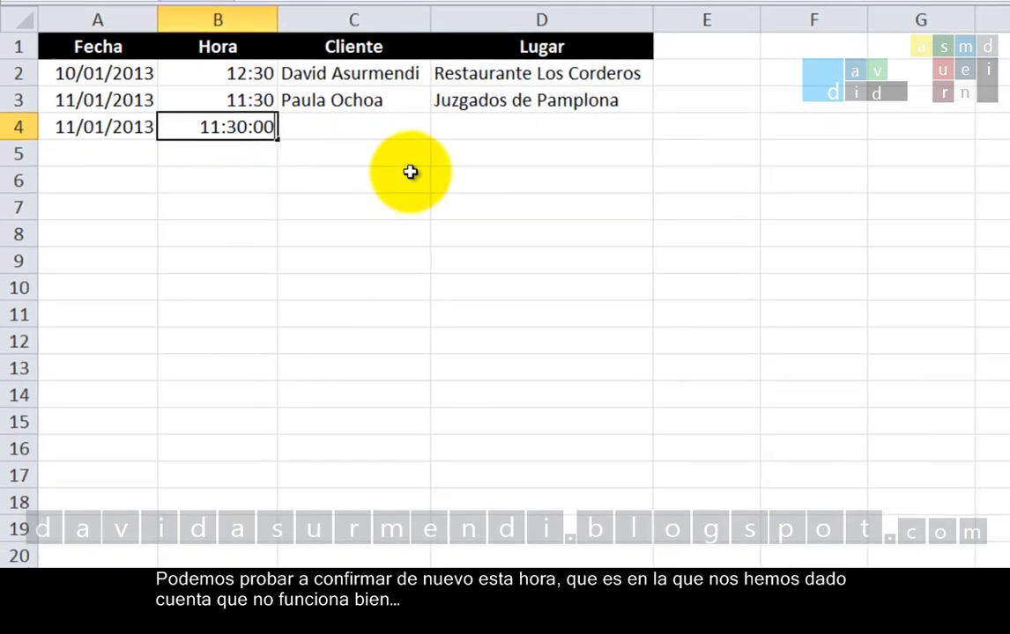
key("Return")
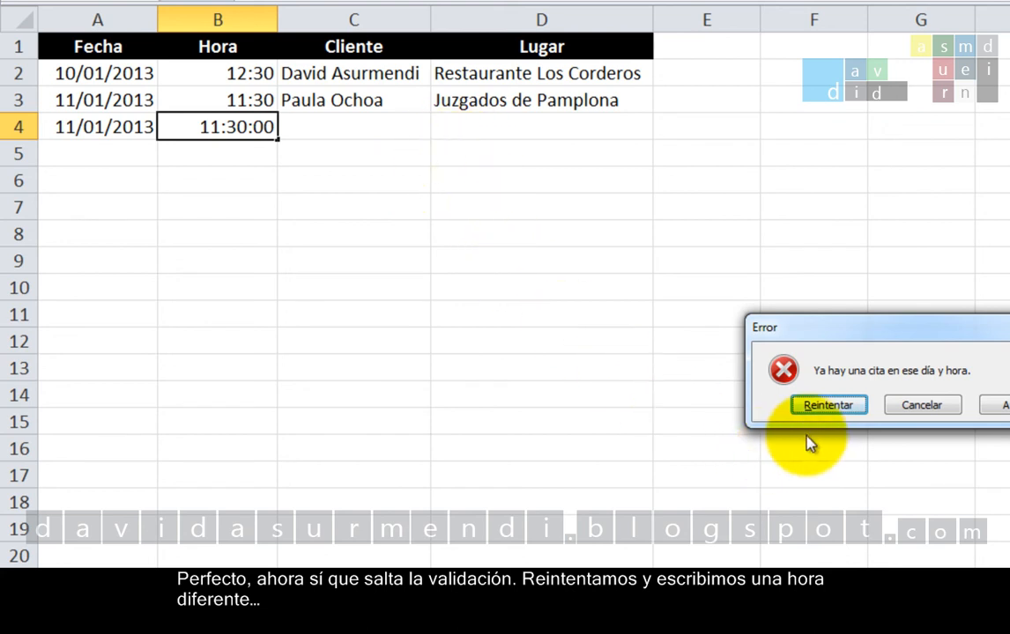
Step: Retry the rejected entry in cell B4 and change its time to 12:30
left_click(824, 410)
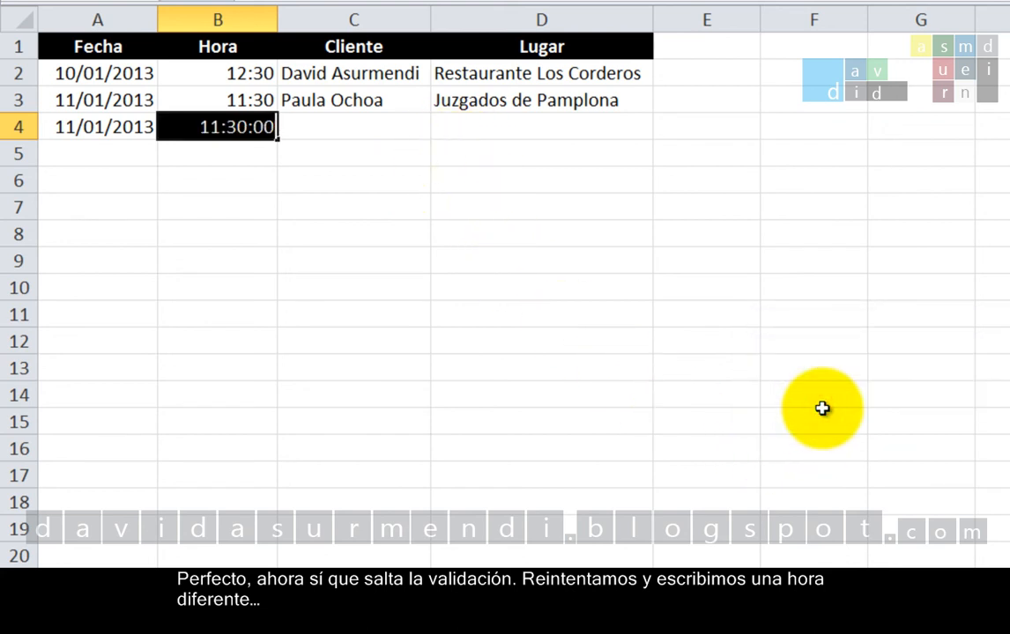
key("Left")
key("Left")
key("Left")
key("Left")
key("Left")
key("Left")
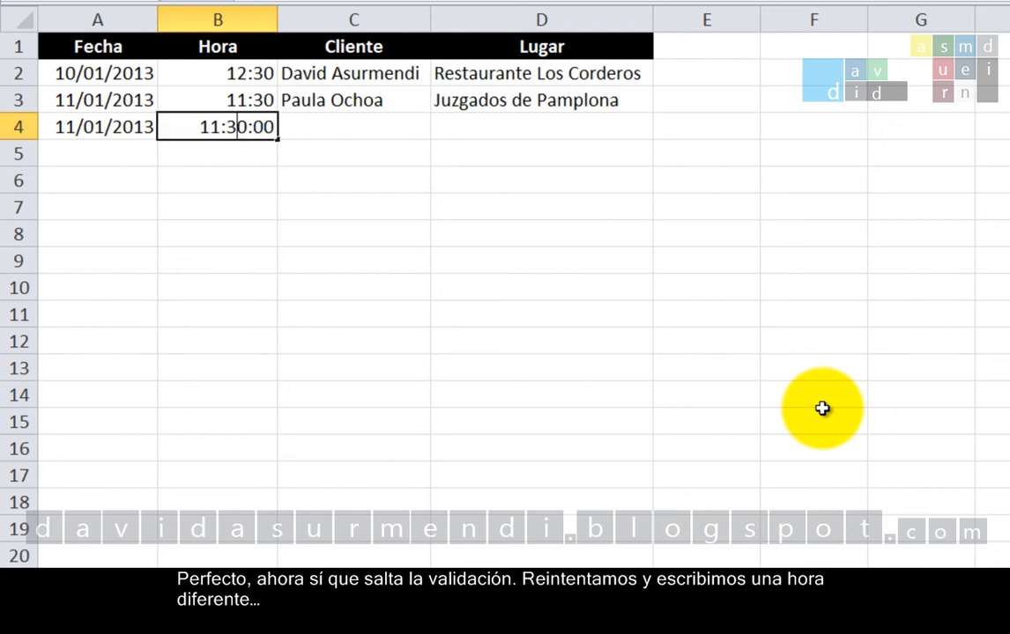
key("BackSpace")
type("2")
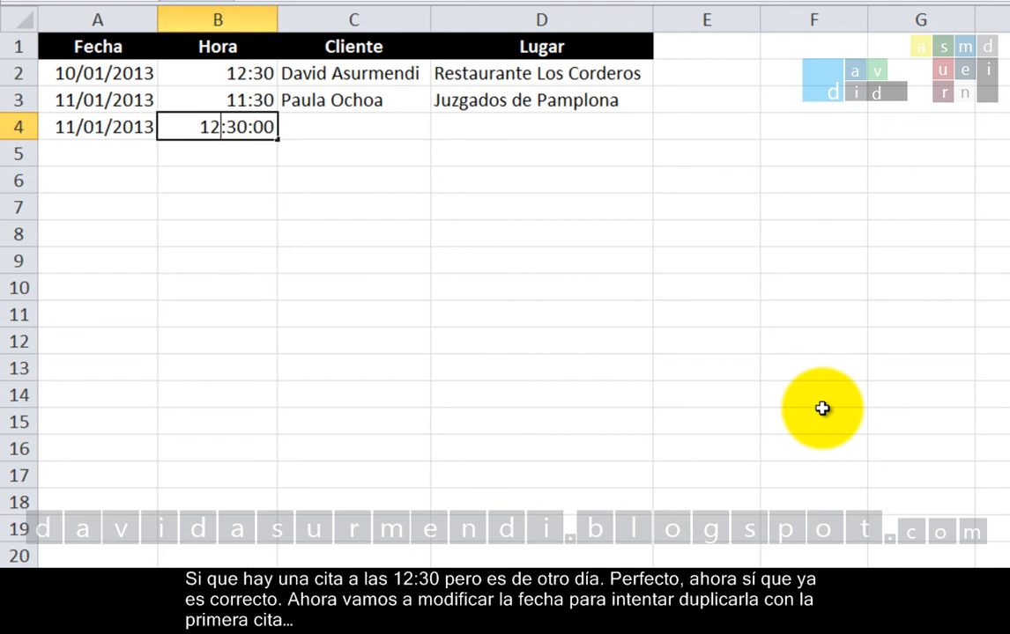
key("Return")
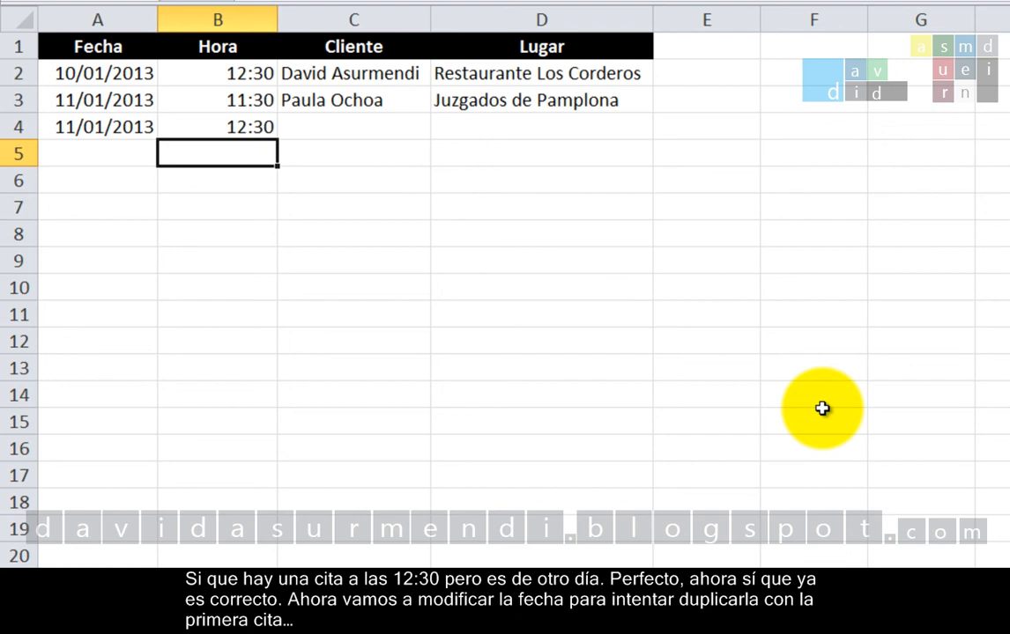
Step: Try to change the date in cell A4 to 10/01/2013, duplicating the first appointment, and cancel the entry
key("Up")
key("Left")
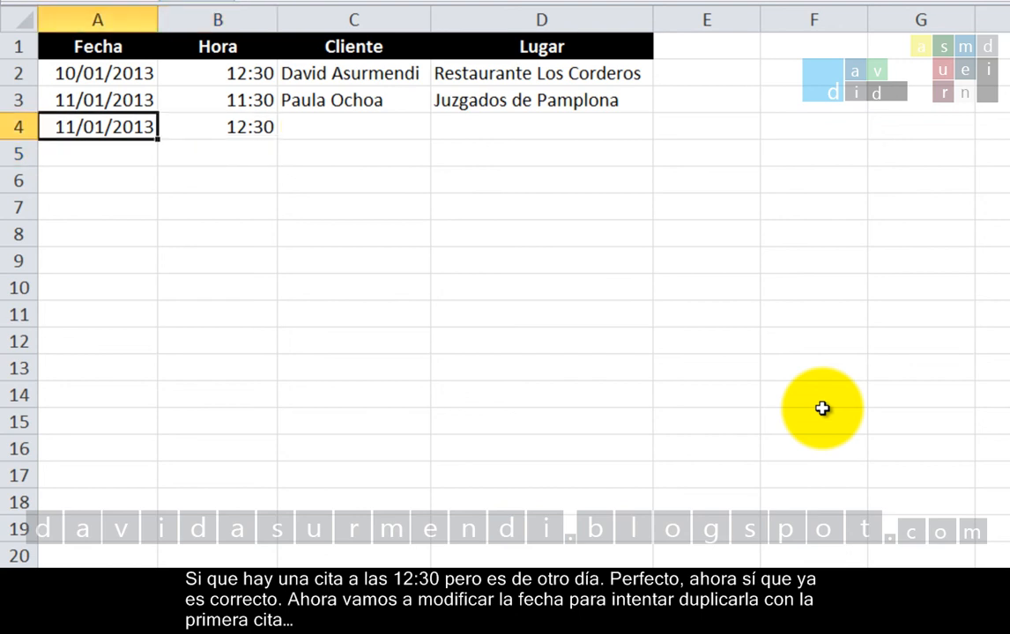
key("F2")
key("Left")
key("Left")
key("Left")
key("Left")
key("Left")
key("Left")
key("Left")
key("Left")
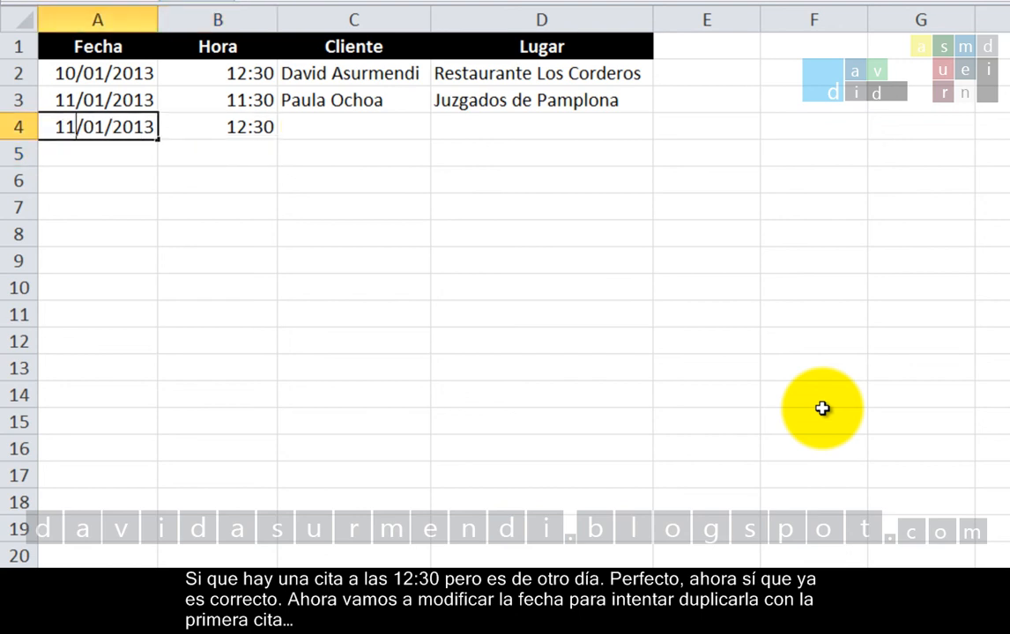
key("BackSpace")
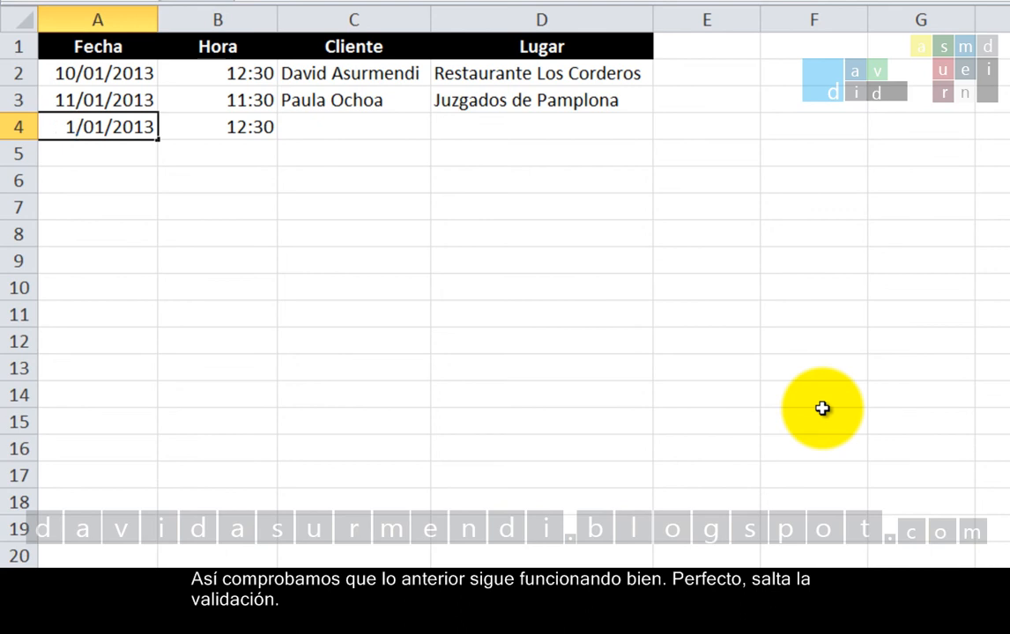
type("0")
key("Return")
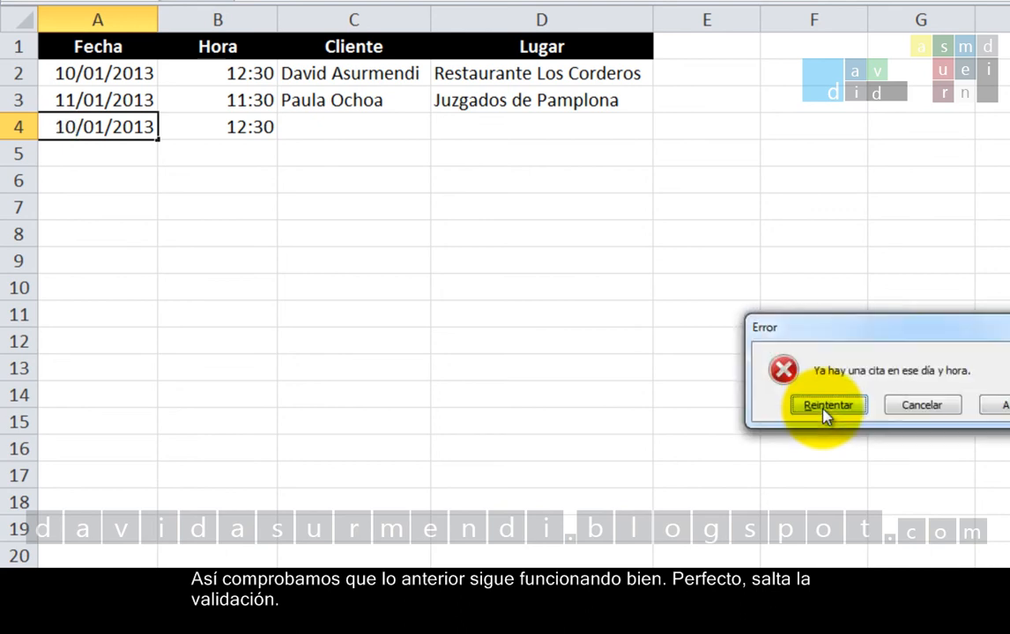
left_click(898, 407)
left_click(898, 407)
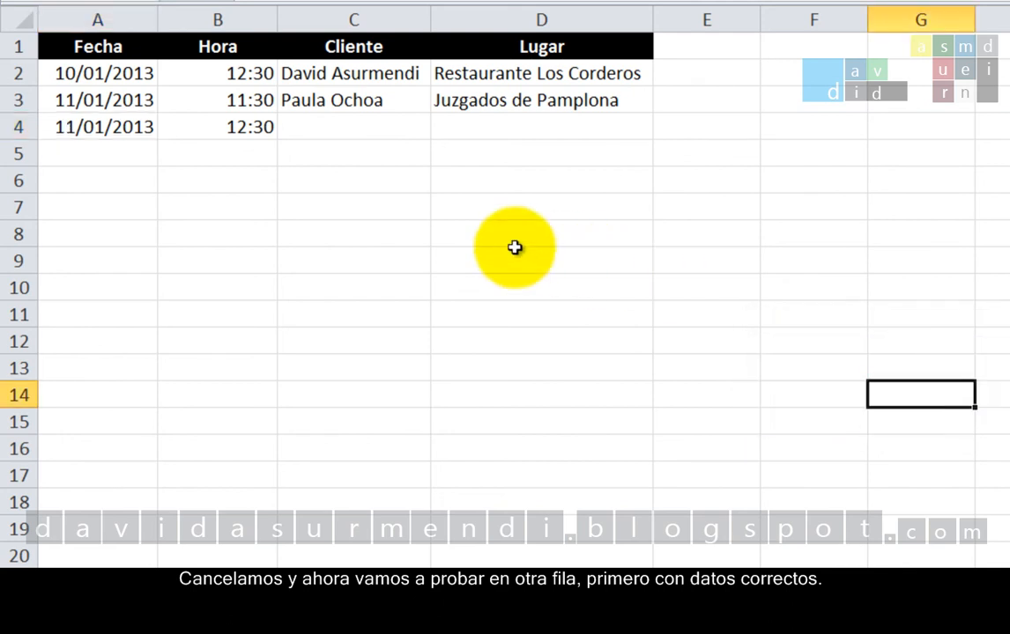
Step: Enter a new appointment in row 5 with date 12/01/2013 and time 16:00
left_click(144, 151)
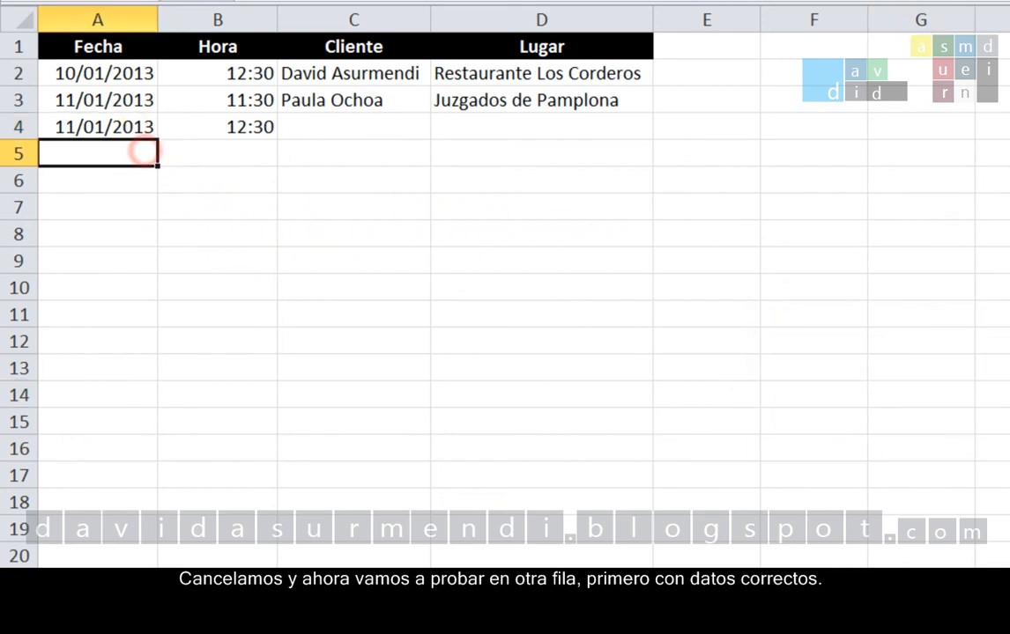
type("12/01")
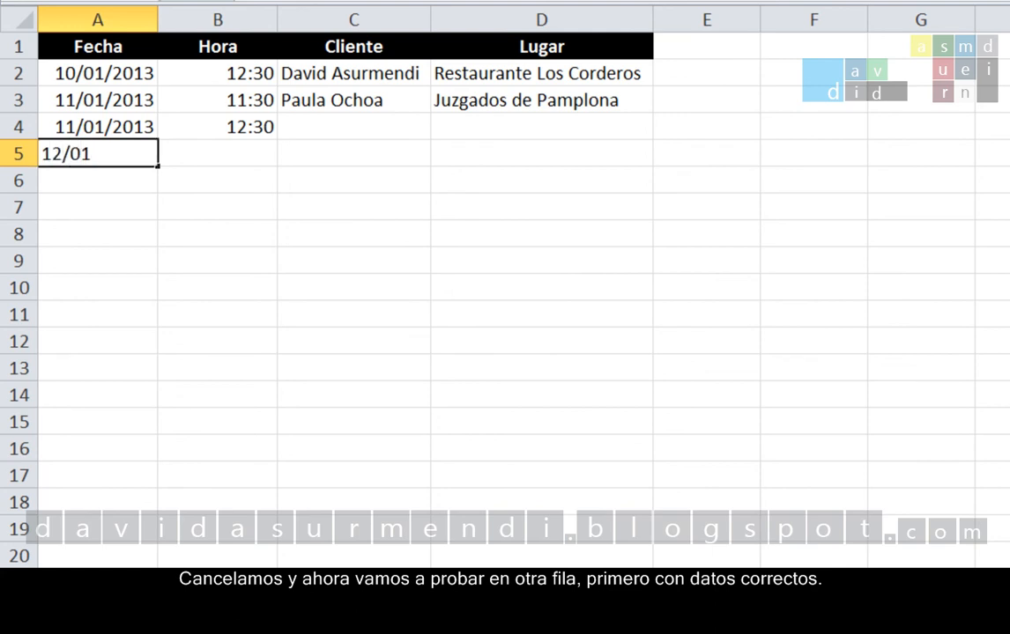
type("/2013")
key("Tab")
type("1")
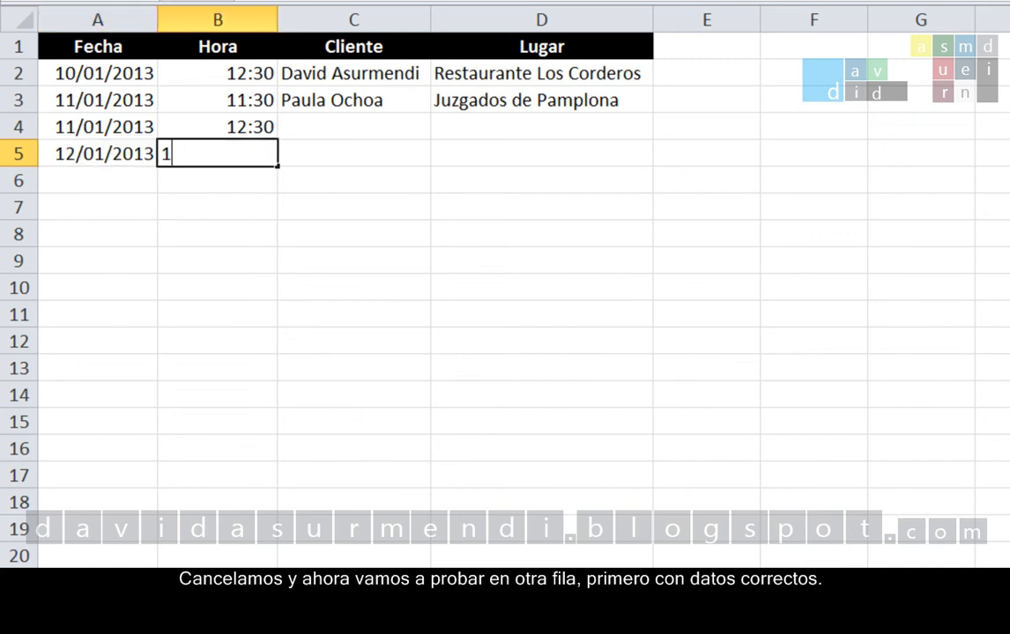
type("6:00")
key("Down")
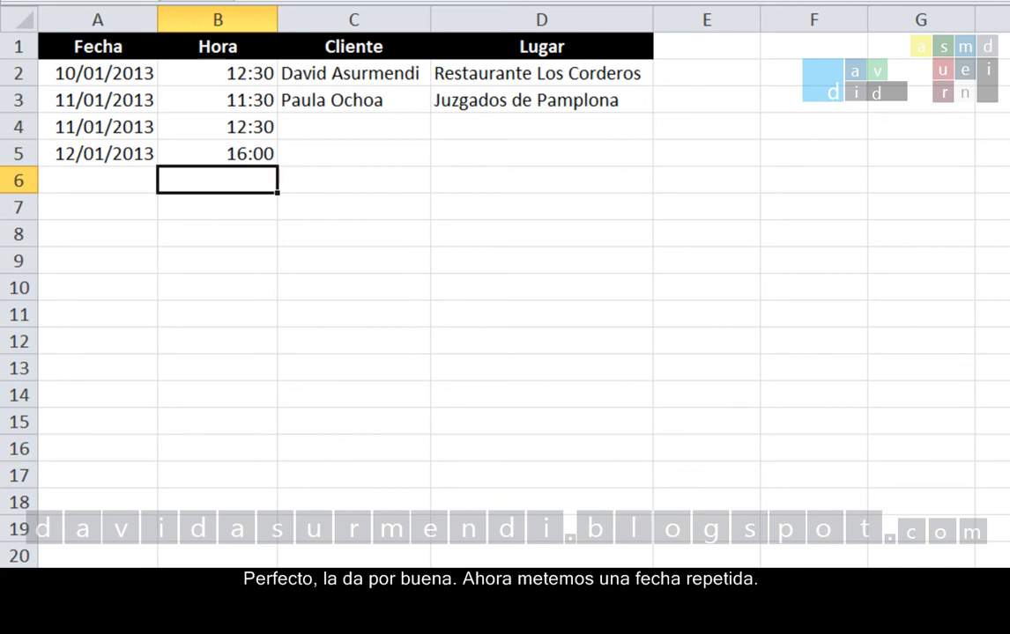
Step: Change the date in cell A5 to 11/01/2013 so that it repeats an existing day at a different time
key("Up")
key("Left")
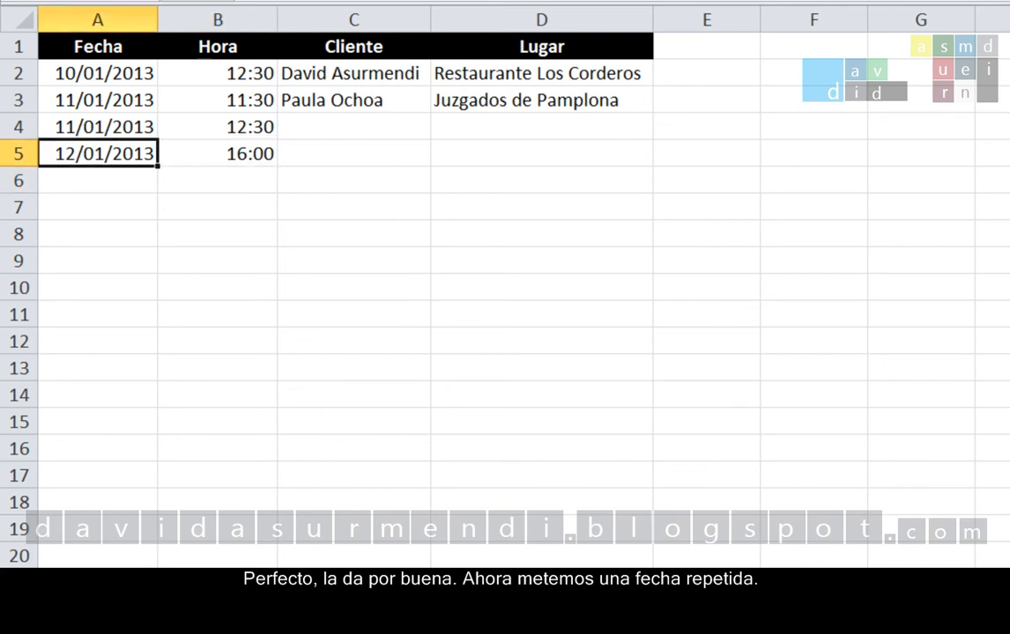
key("F2")
key("Left")
key("Left")
key("Left")
key("Left")
key("Left")
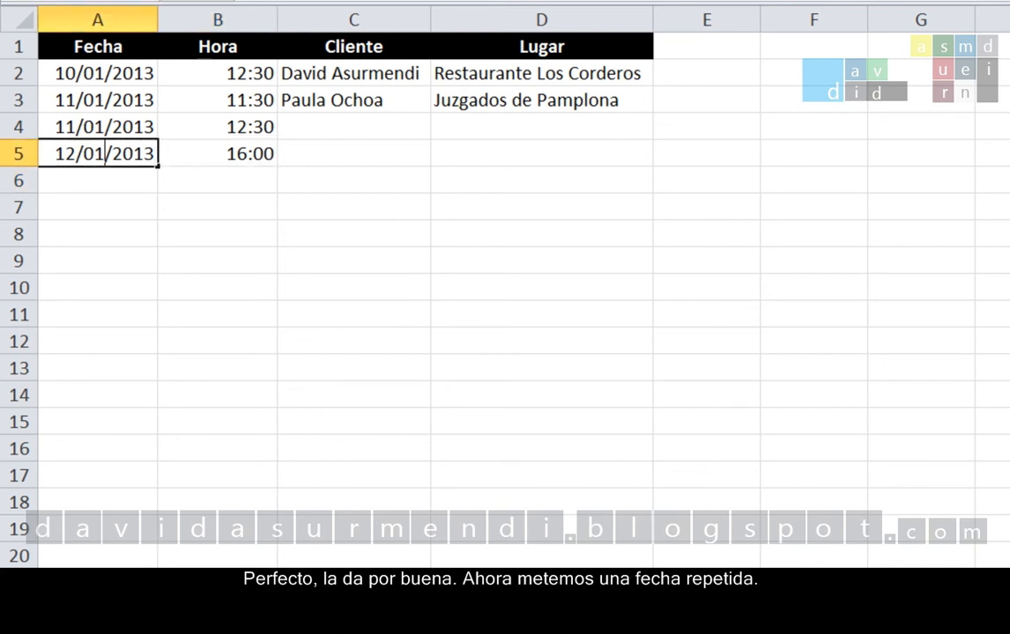
key("Left")
key("Left")
key("Left")
key("Left")
key("Delete")
type("1")
key("Return")
key("Up")
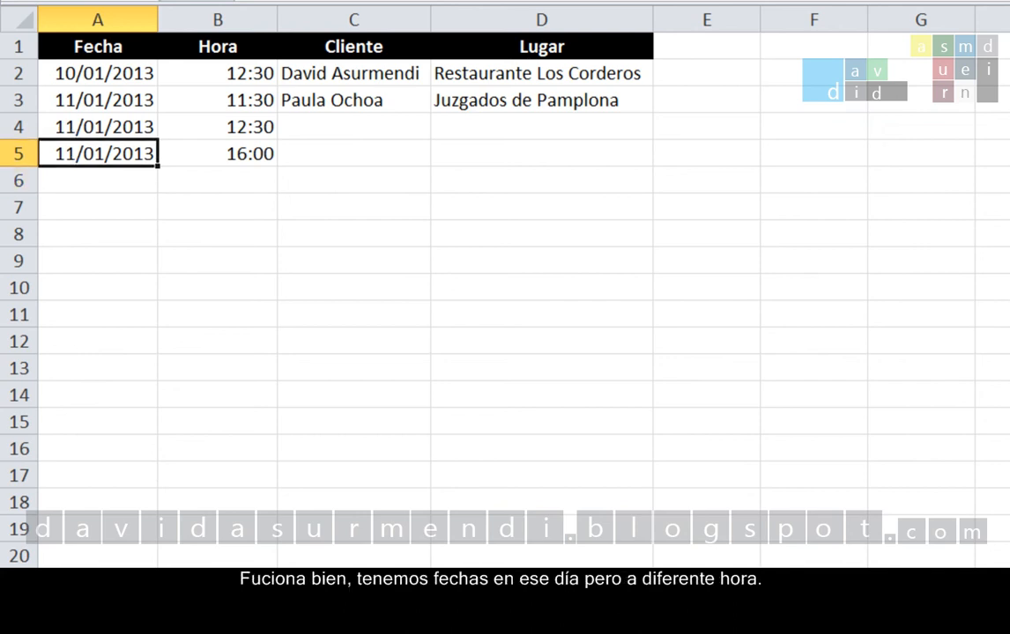
Step: Try to change the time in cell B5 to 12:30, duplicating the row 4 appointment, and cancel the entry
key("Right")
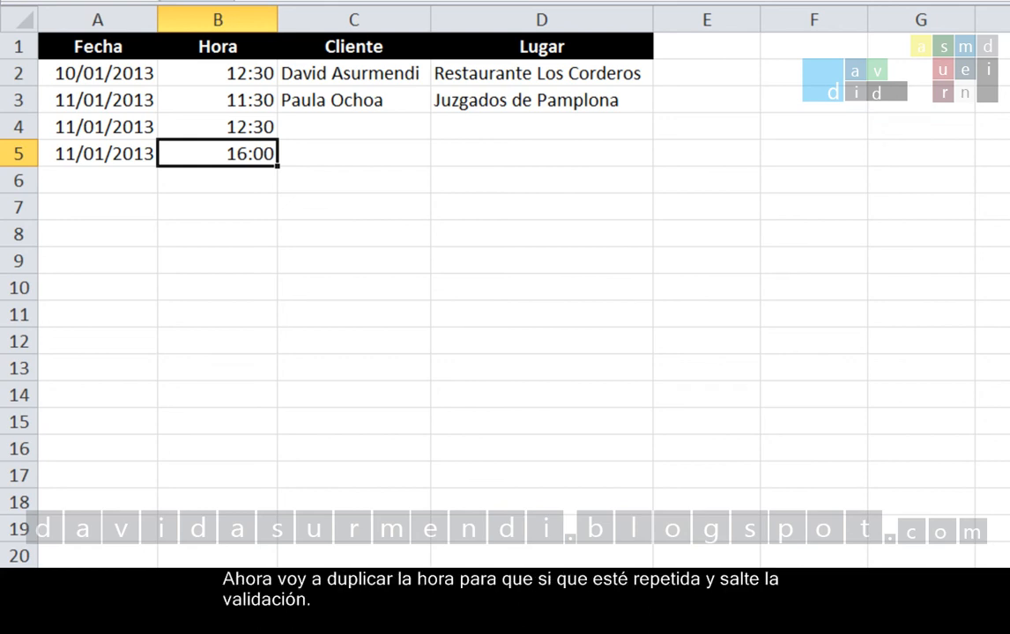
key("F2")
key("Left")
key("Left")
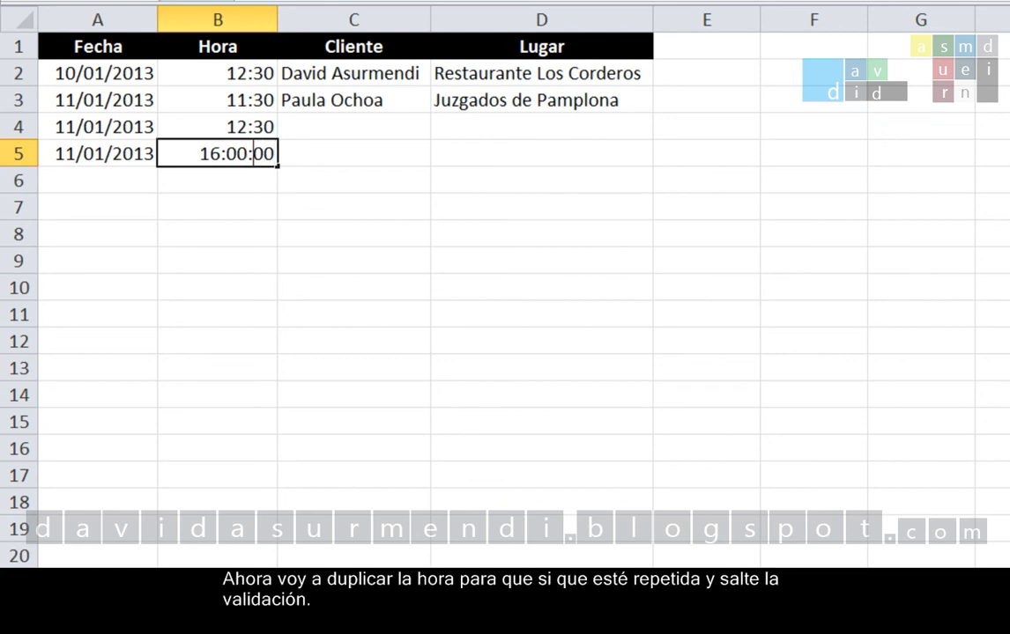
key("Left")
key("Left")
key("Left")
key("Left")
key("BackSpace")
type("2")
key("Right")
key("Right")
key("BackSpace")
type("3")
key("Return")
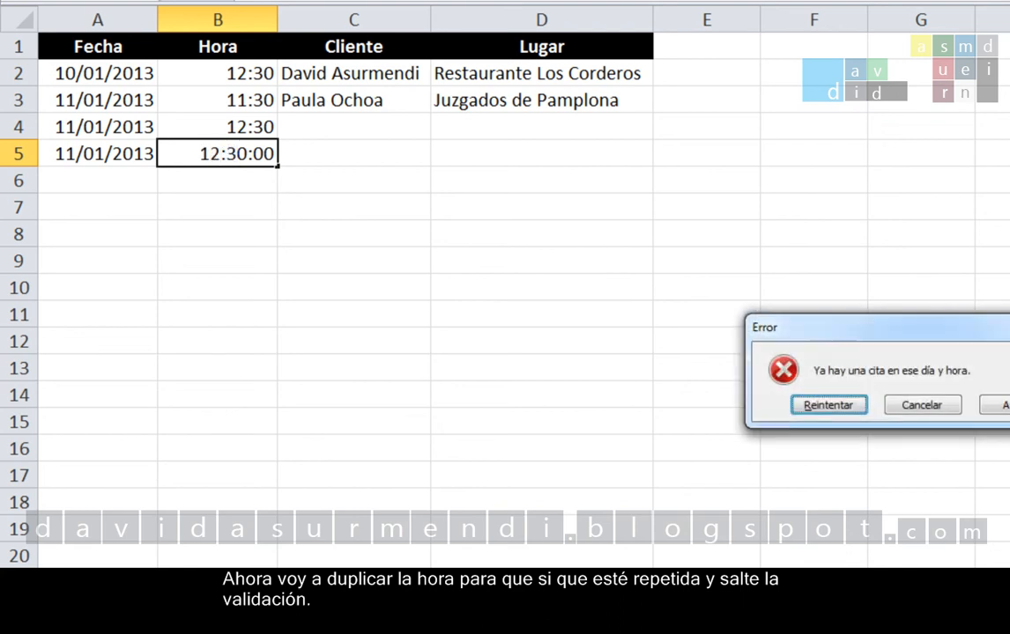
left_click(939, 405)
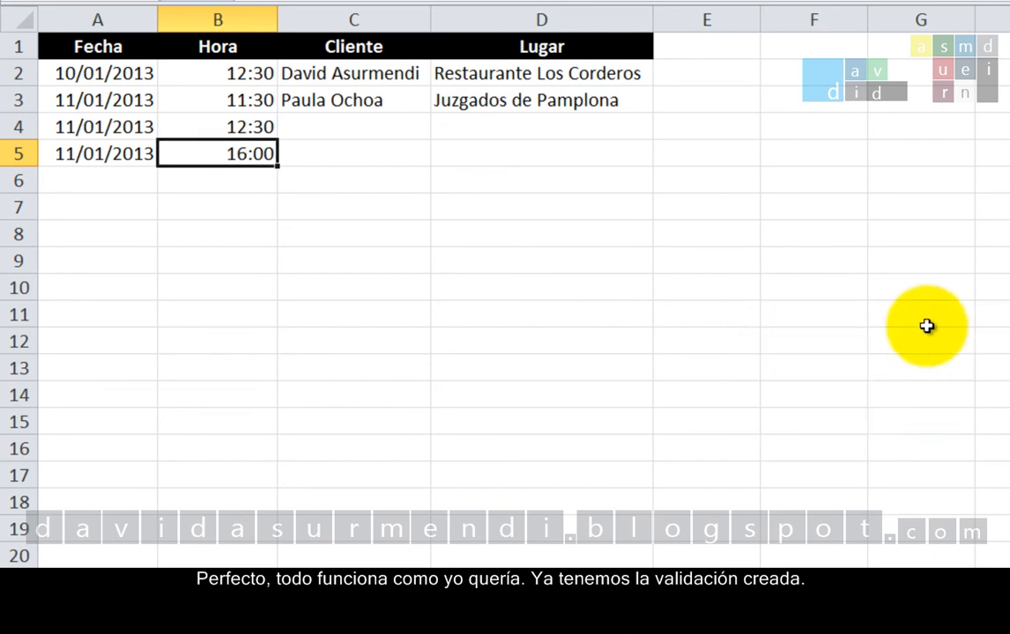